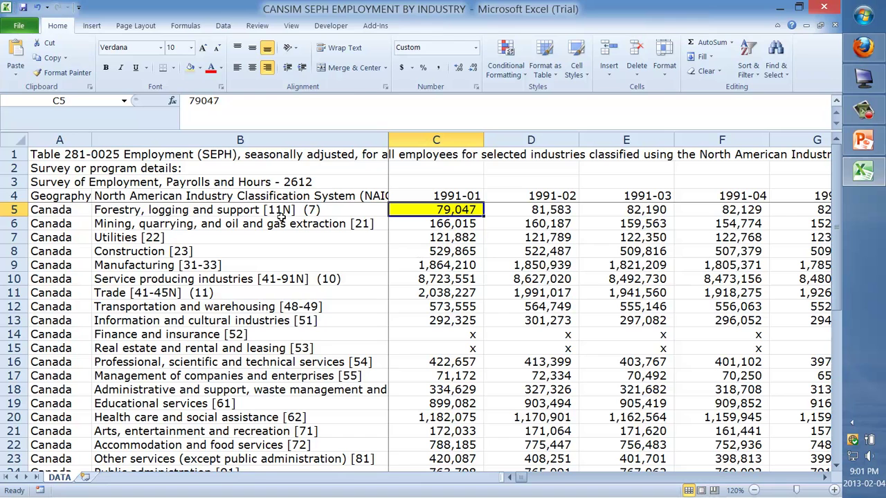
Check the industry labels and drag column B's border to resize the column.
left_click(320, 216)
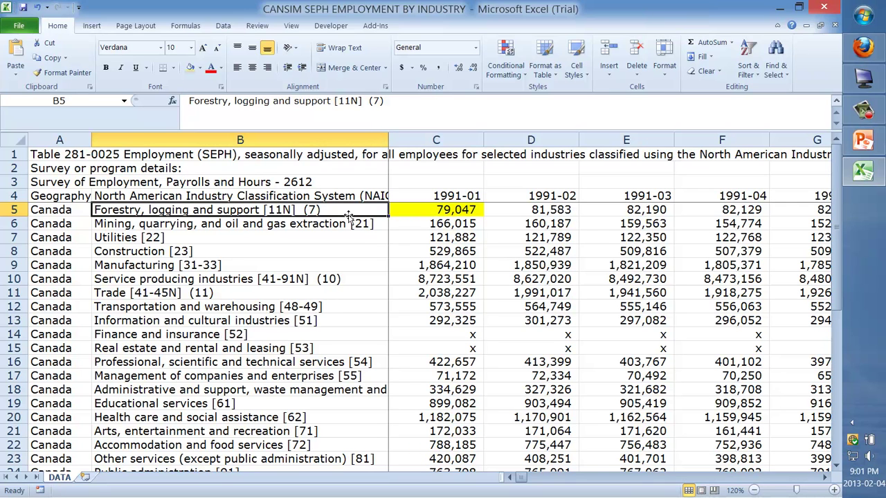
left_click(325, 224)
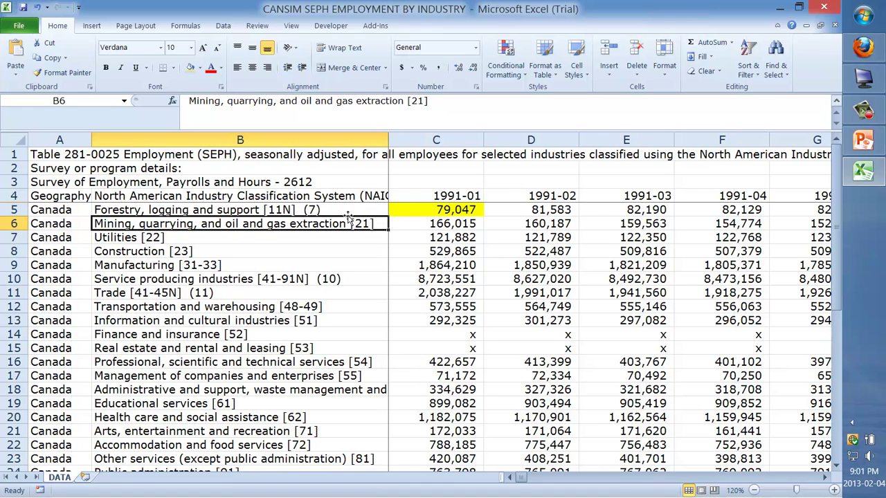
left_click(367, 206)
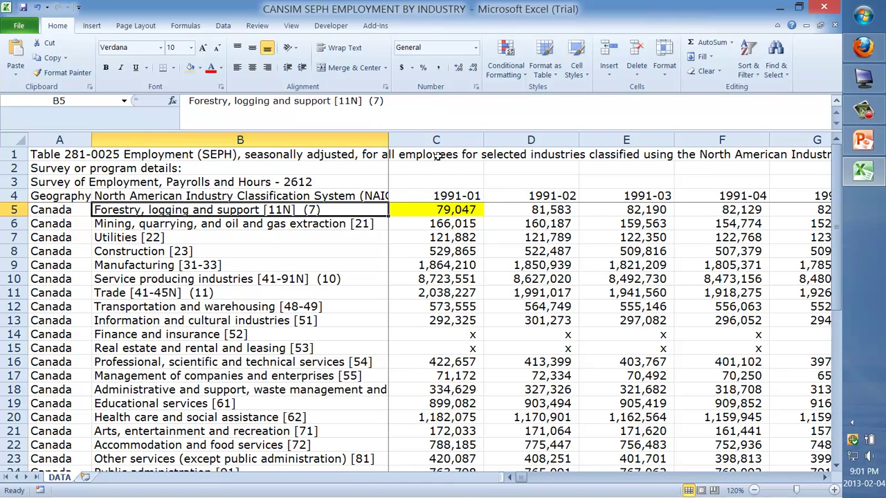
left_click_drag(386, 140, 170, 140)
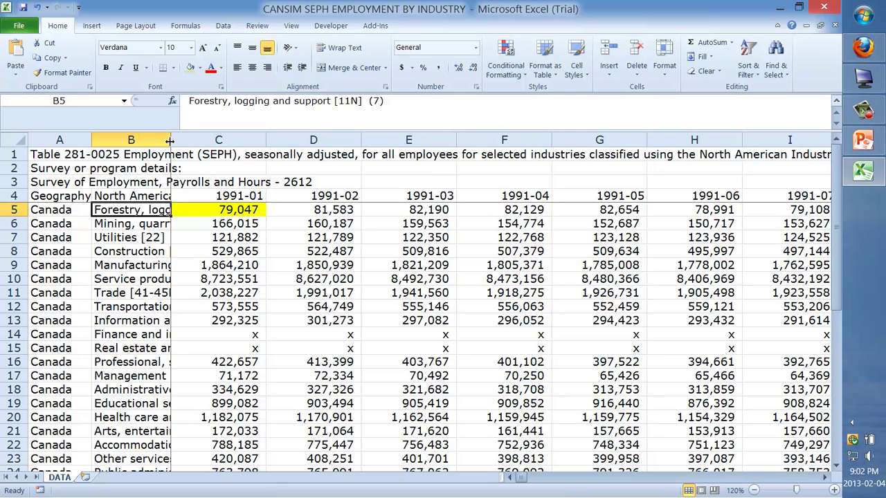
left_click_drag(168, 138, 380, 139)
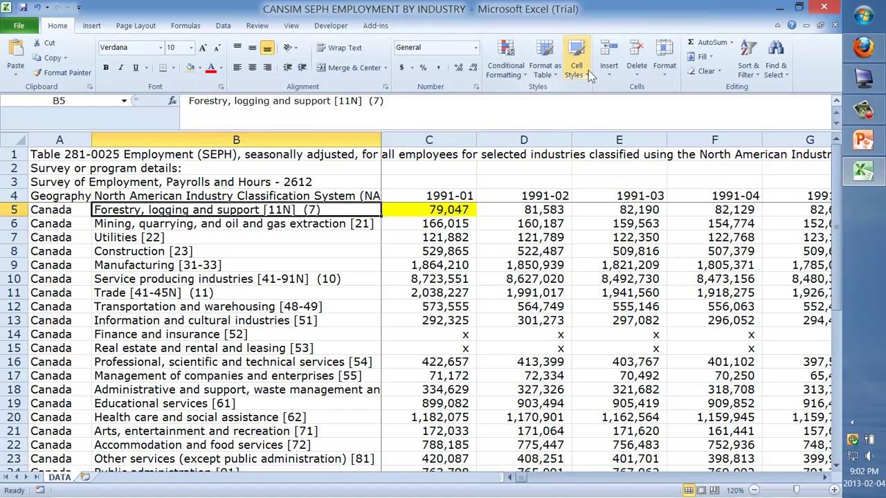
Set column B's width to exactly 40 through Format > Column Width.
left_click(665, 77)
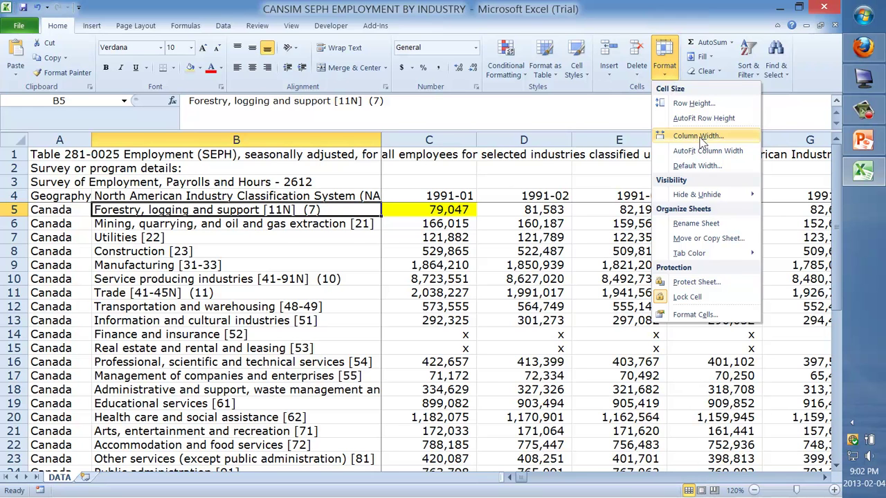
left_click(697, 136)
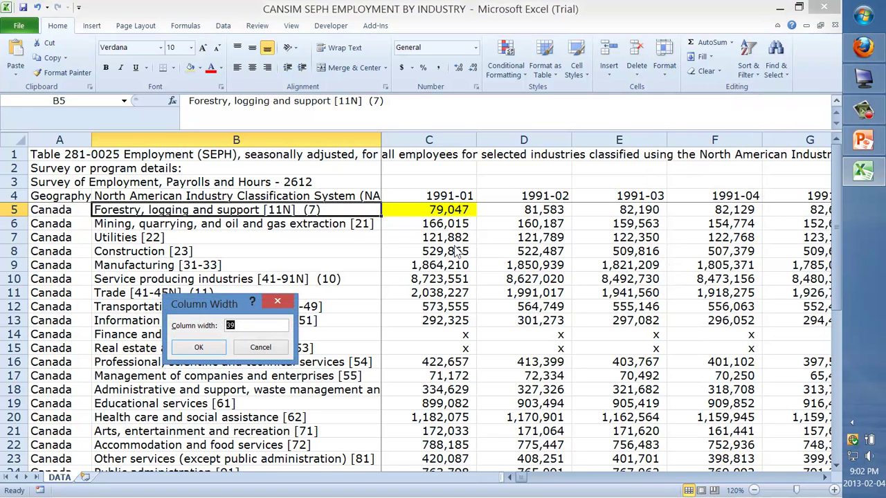
type("3")
key("BackSpace")
type("40")
left_click(199, 348)
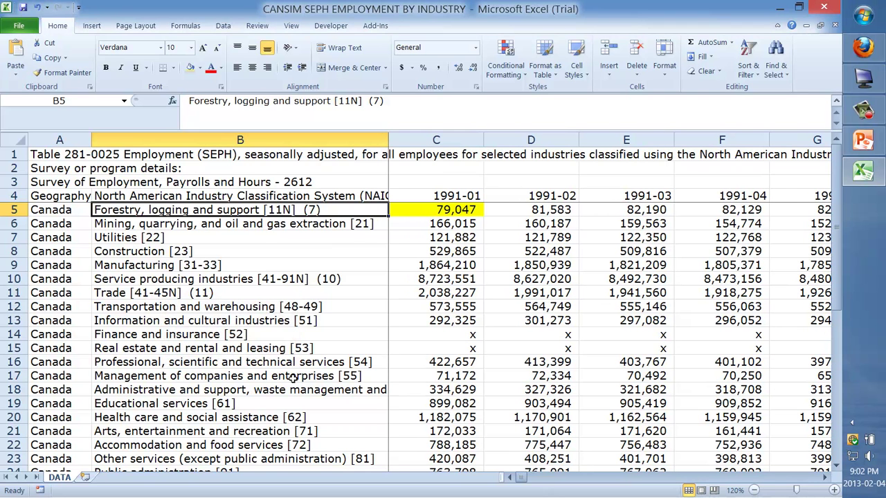
left_click(339, 349)
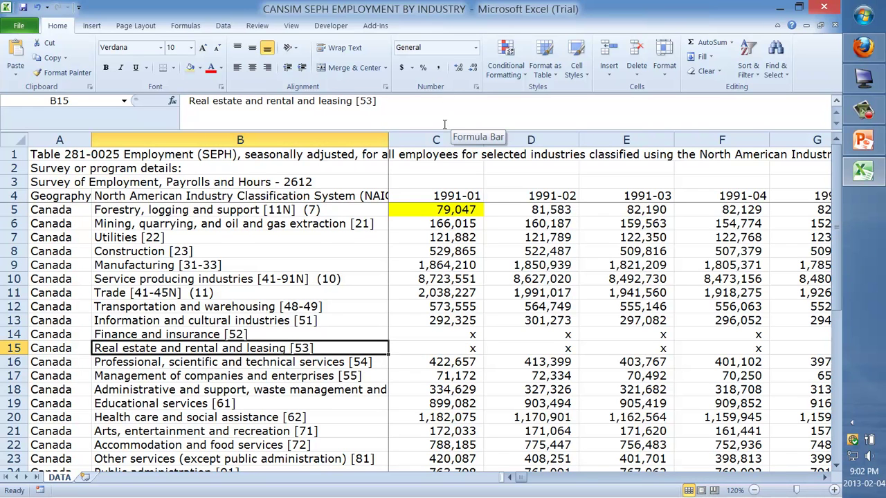
left_click(357, 102)
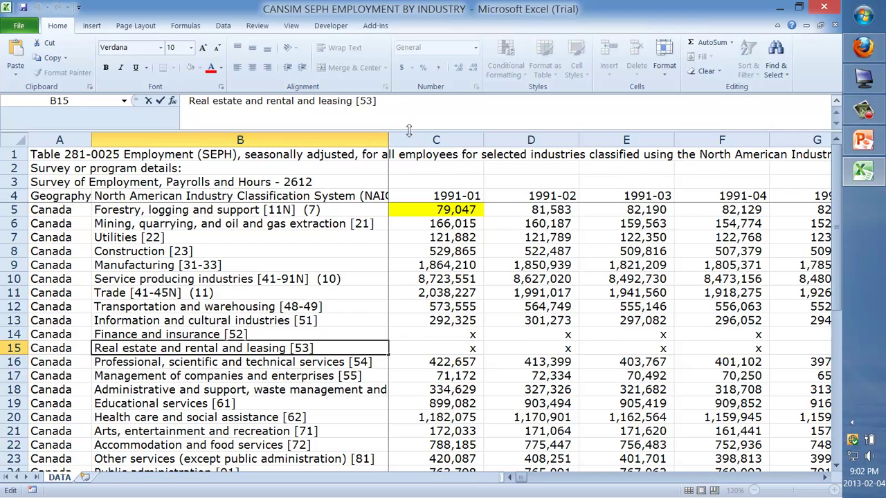
left_click_drag(409, 131, 409, 107)
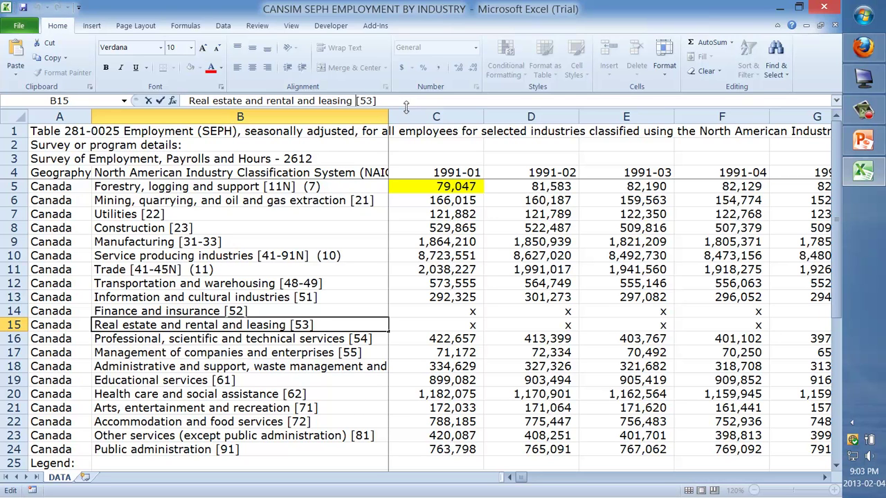
left_click_drag(406, 106, 410, 126)
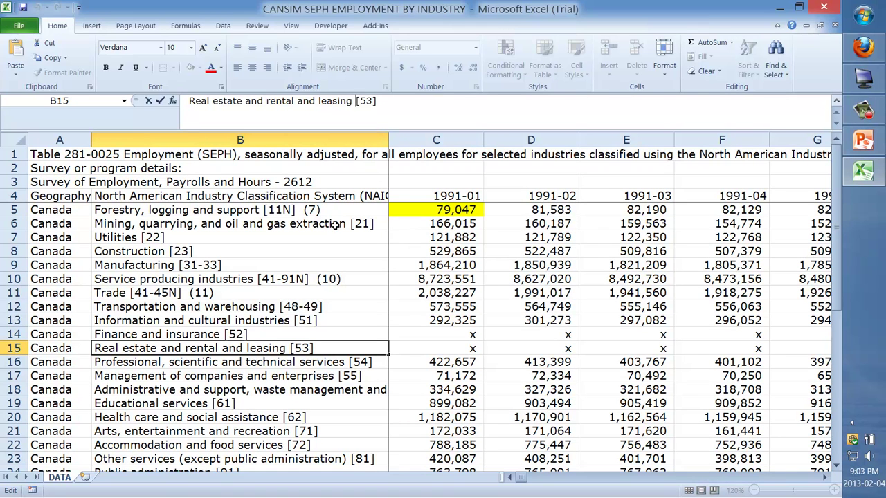
left_click(293, 307)
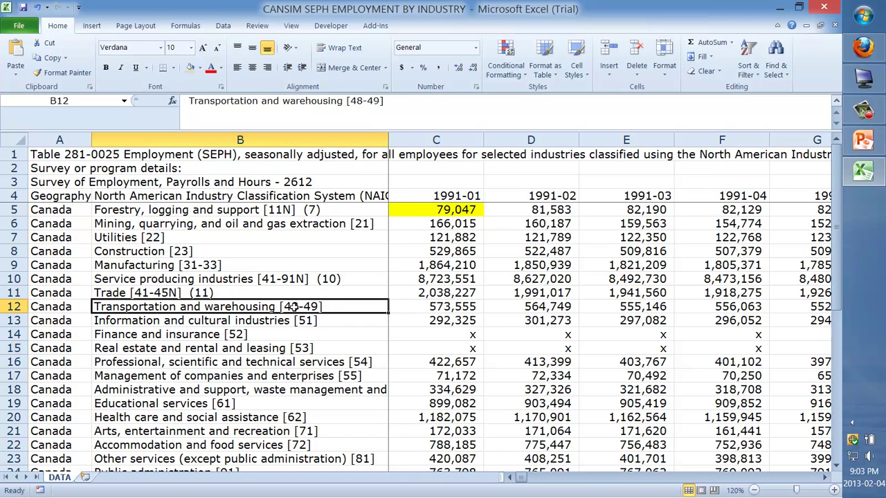
key("Right")
key("Down")
key("Down")
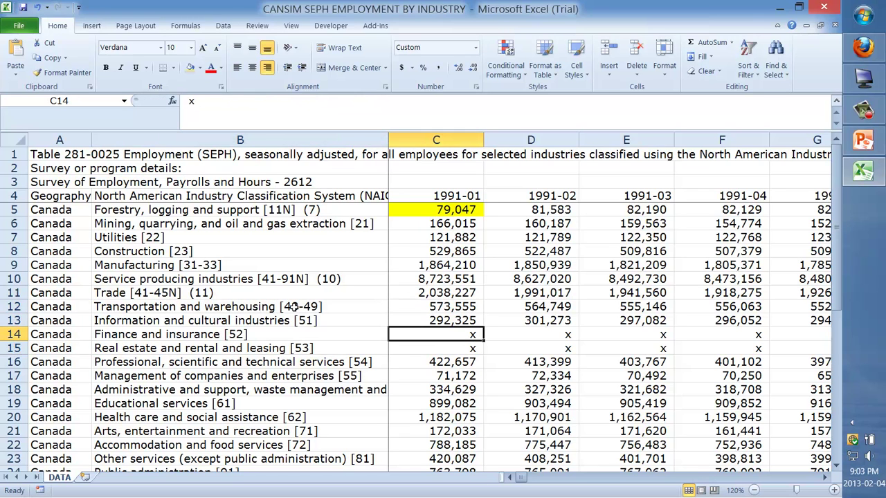
key("Right")
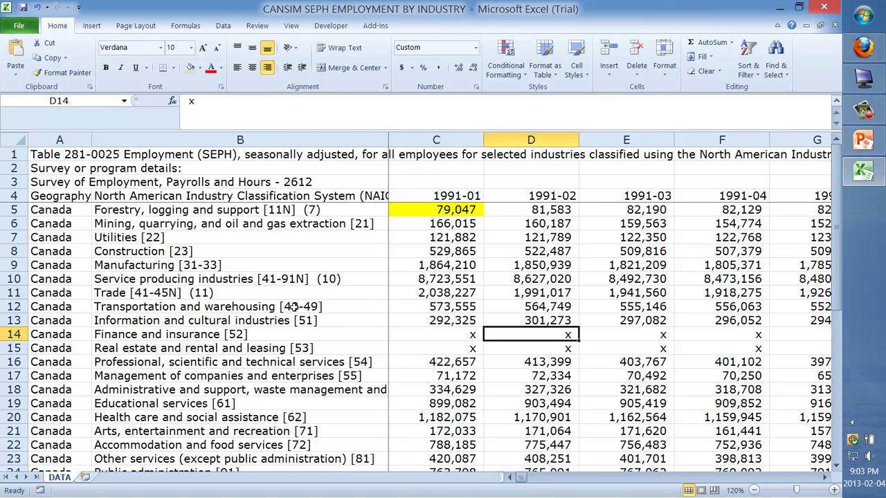
key("Up")
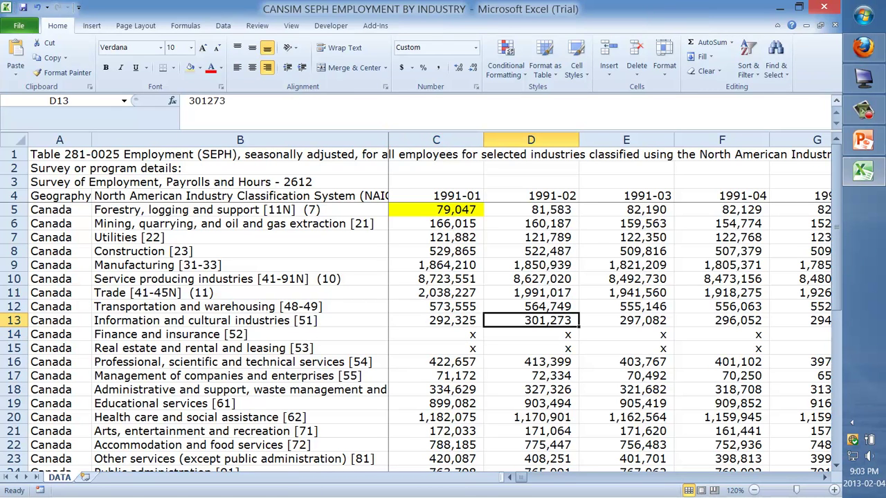
left_click(153, 280)
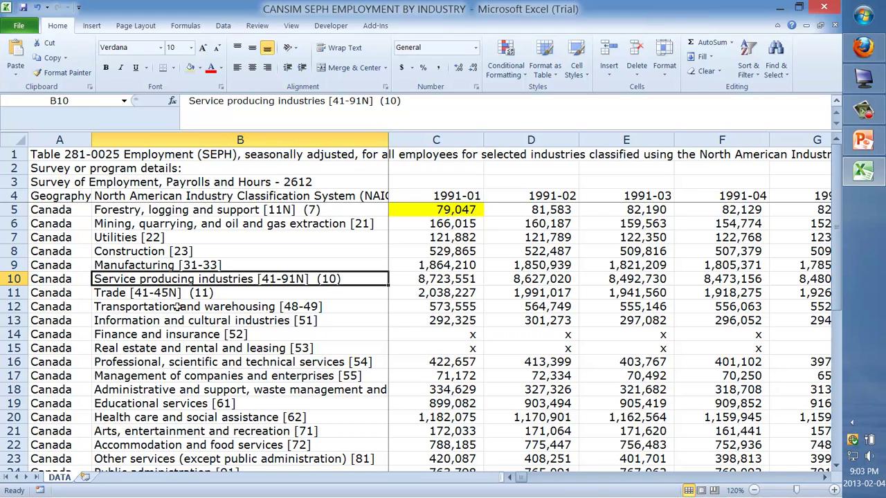
left_click(186, 414)
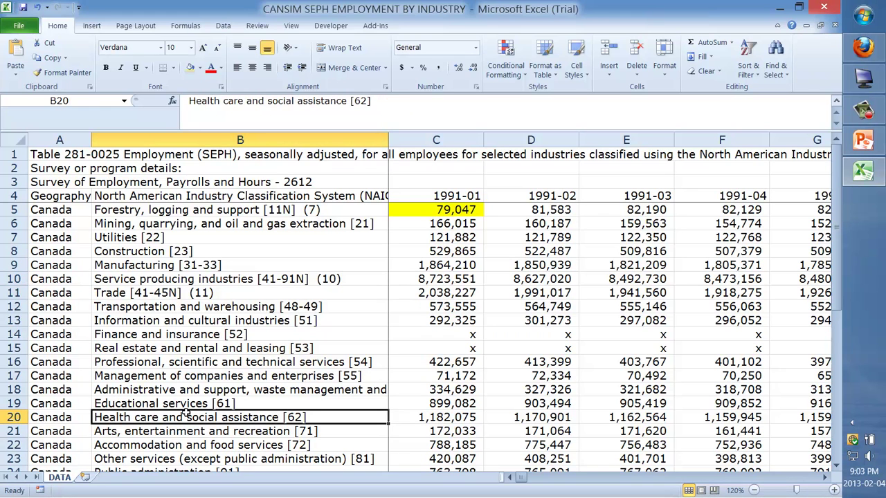
key("Down")
key("Down")
key("Down")
key("Down")
key("Down")
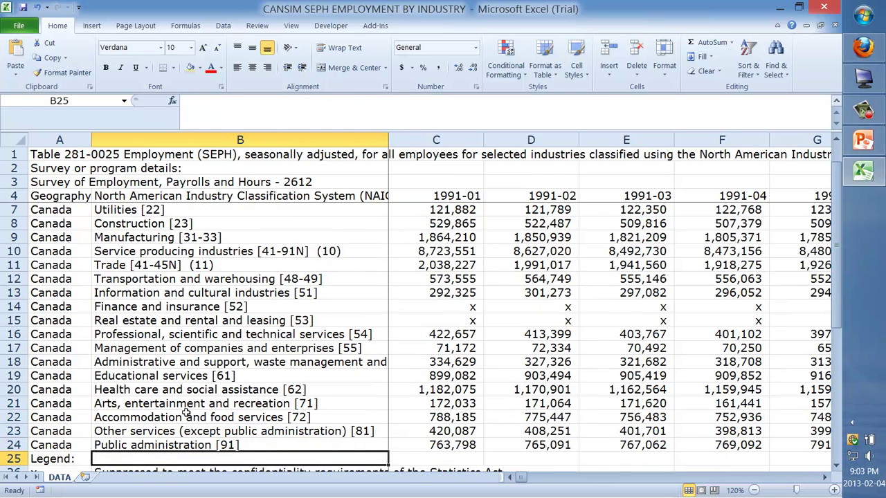
key("Up")
key("Up")
key("Up")
key("Up")
key("Up")
key("Up")
key("Up")
key("Up")
key("Up")
key("Up")
key("Up")
key("Up")
key("Up")
key("Up")
key("Up")
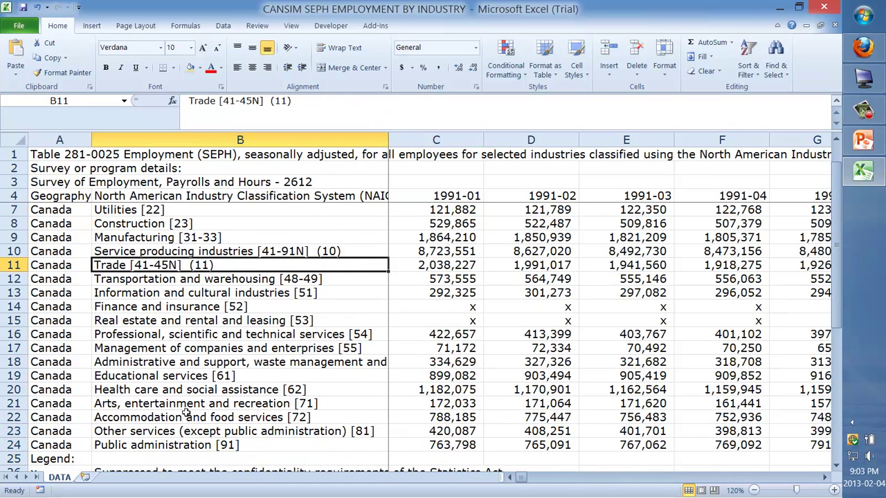
key("Up")
key("Up")
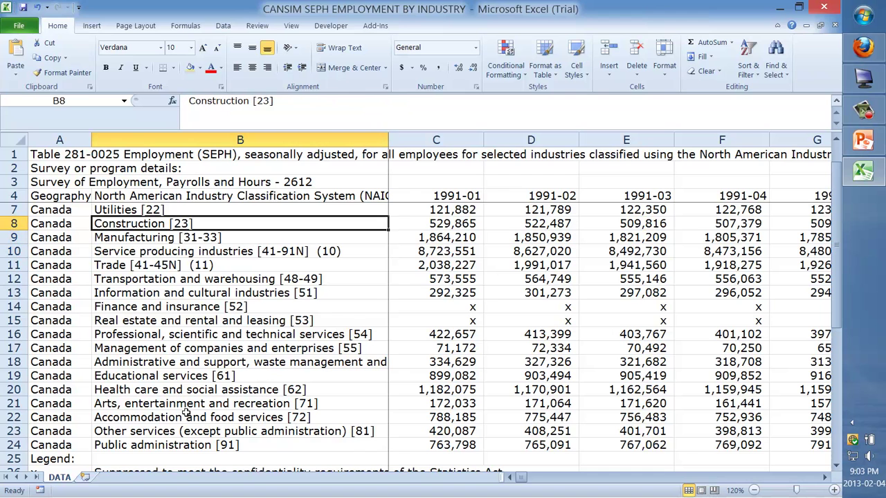
key("Up")
key("Up")
key("Up")
key("Up")
key("Down")
key("Down")
key("Down")
key("Down")
key("Down")
key("Down")
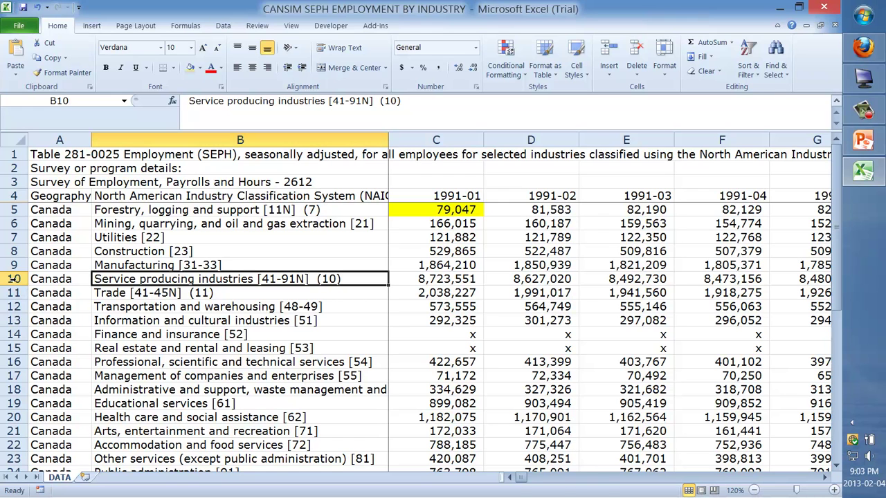
left_click(14, 278)
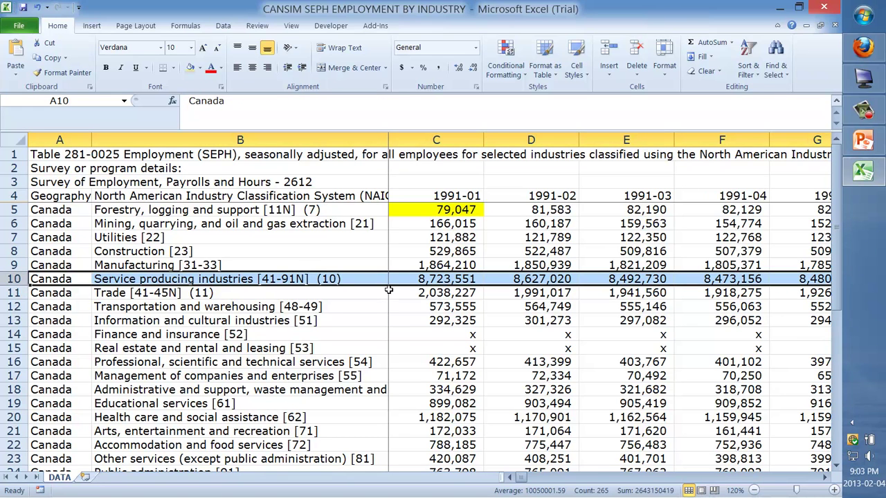
Fill row 10, Service producing industries, with a light blue theme colour.
left_click(200, 67)
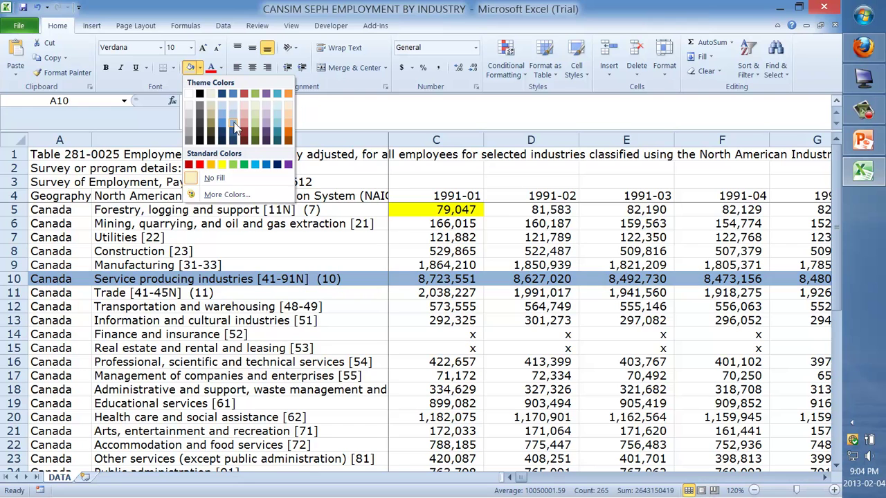
left_click(234, 126)
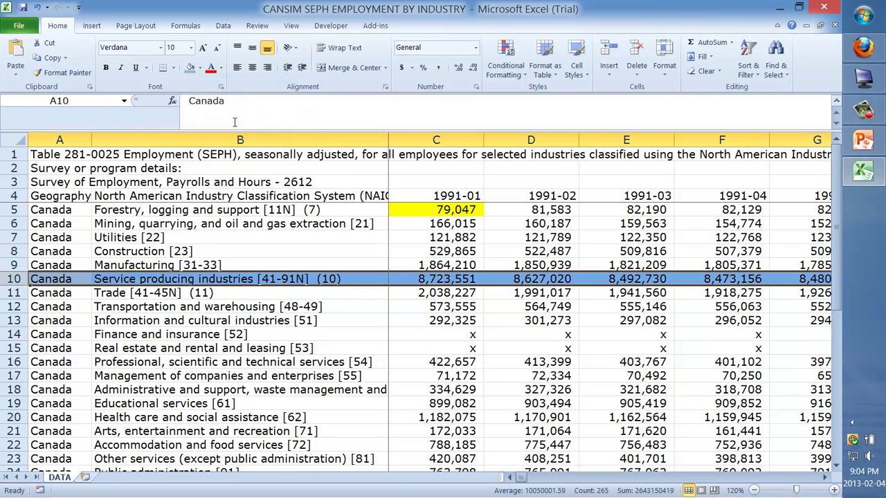
left_click(315, 313)
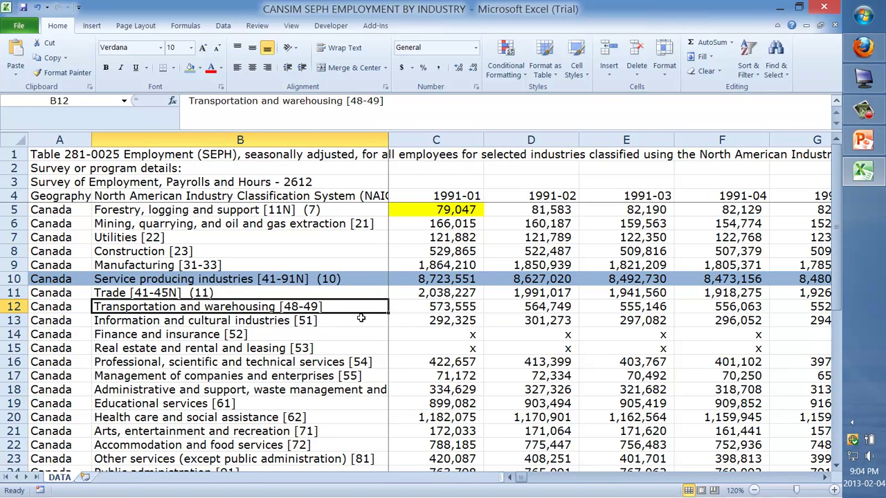
key("Up")
key("Up")
key("Right")
key("Right")
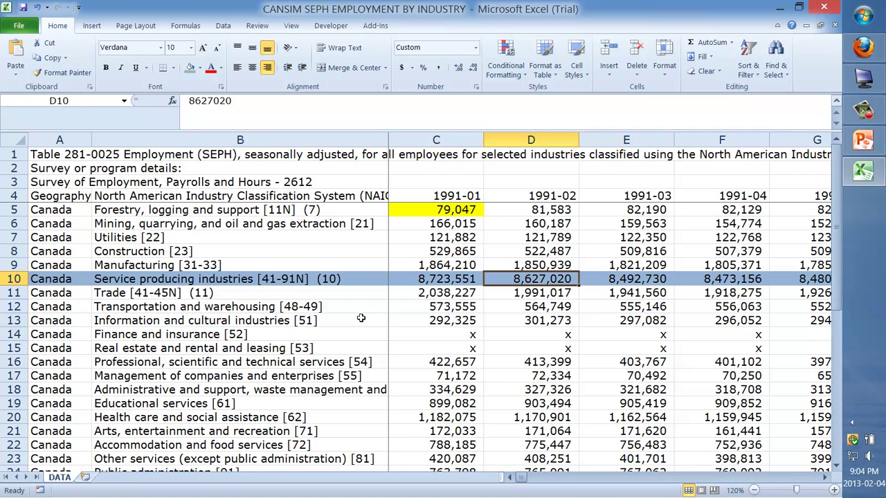
key("ctrl+Right")
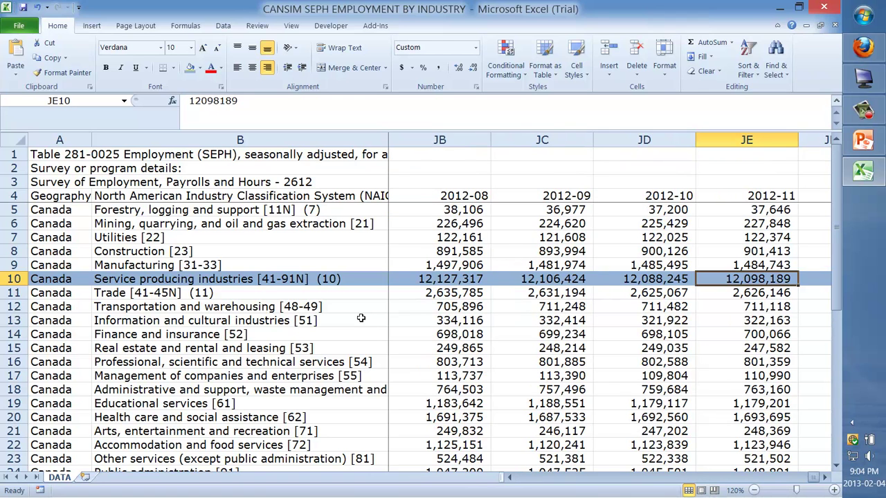
key("Right")
key("Left")
key("Up")
key("Up")
key("Up")
key("Up")
key("Up")
key("Up")
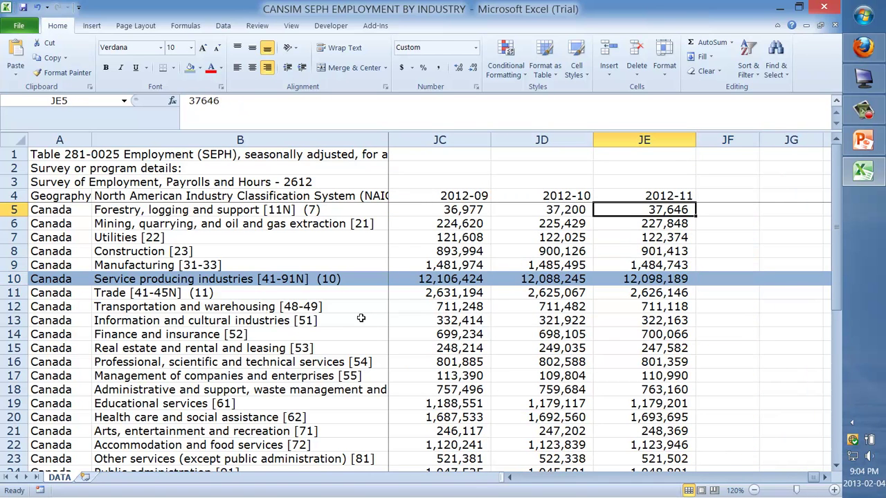
key("Down")
key("Up")
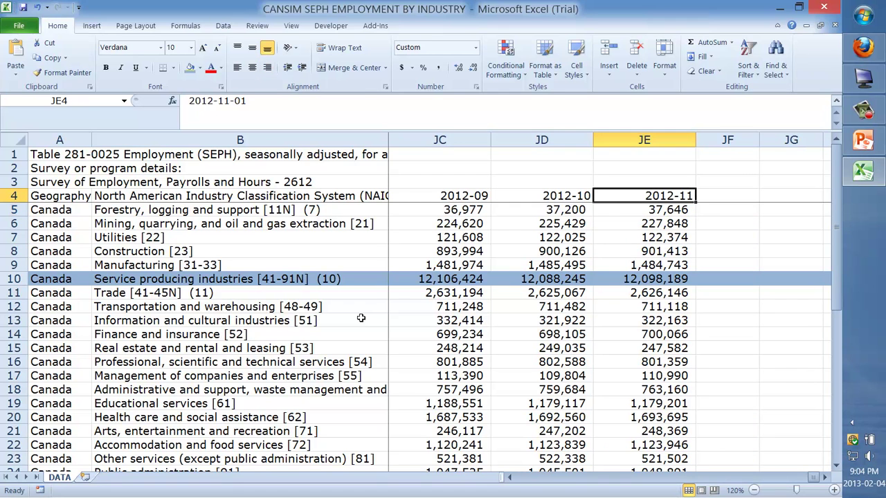
key("Down")
key("Down")
key("Down")
key("Down")
key("Down")
key("Down")
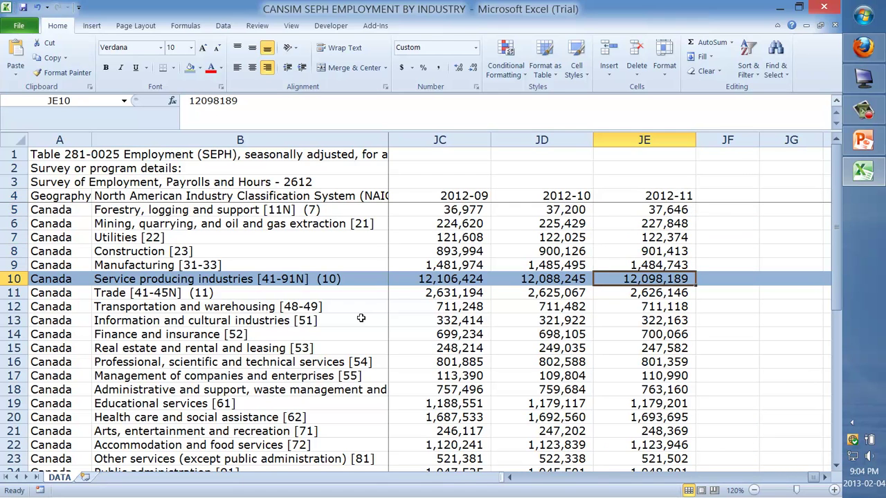
key("Left")
key("Right")
key("Down")
key("Down")
key("Down")
key("Down")
key("Down")
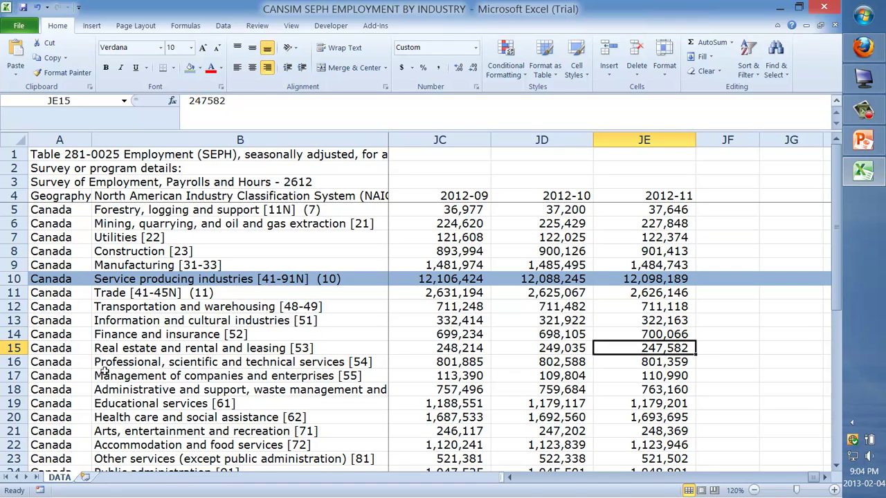
left_click(161, 349)
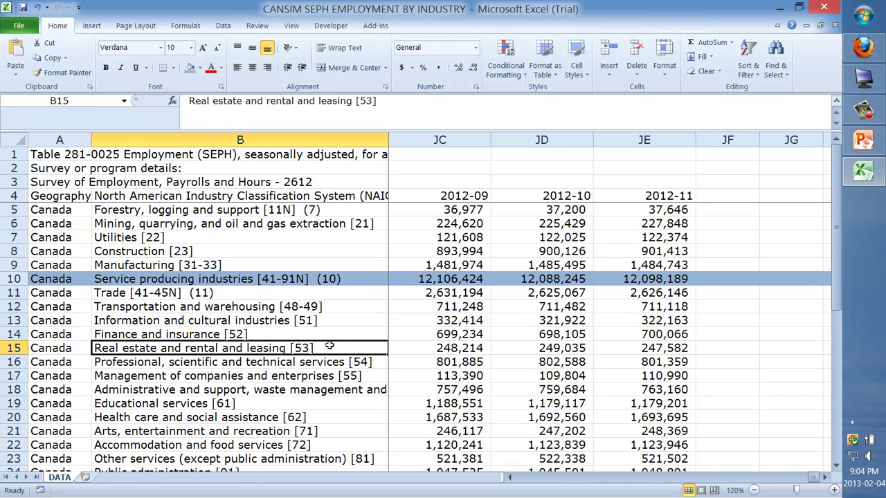
left_click(653, 349)
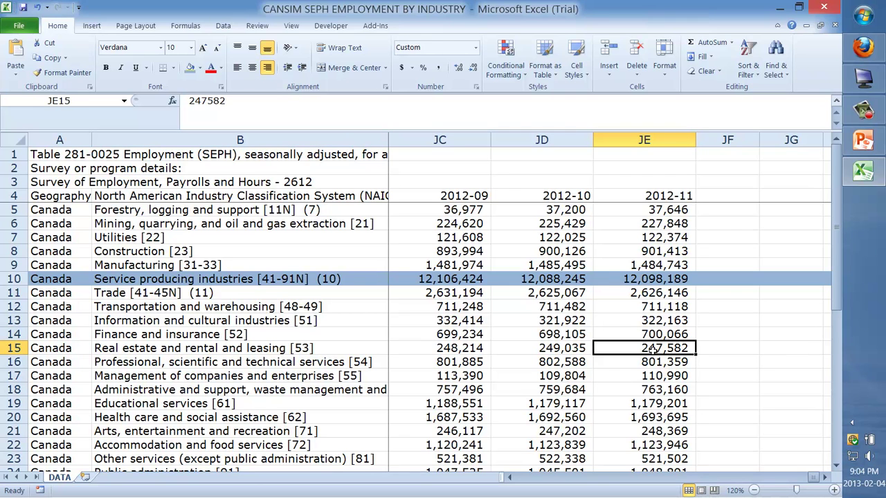
Fill rows 14 and 15, Finance and insurance and Real estate, light green.
left_click(9, 333)
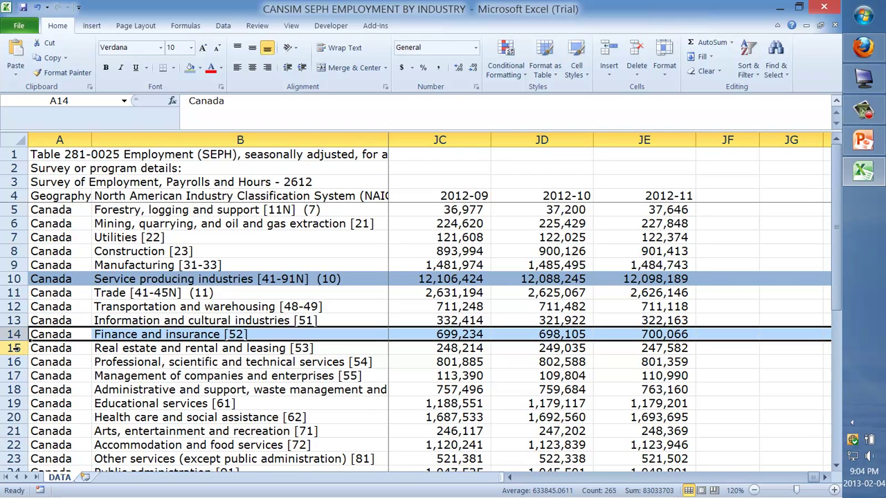
left_click(14, 348, "shift")
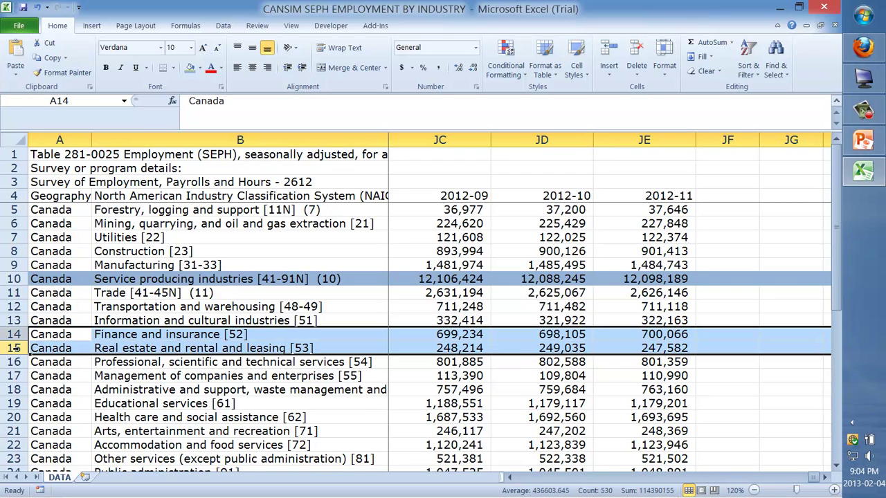
left_click(199, 69)
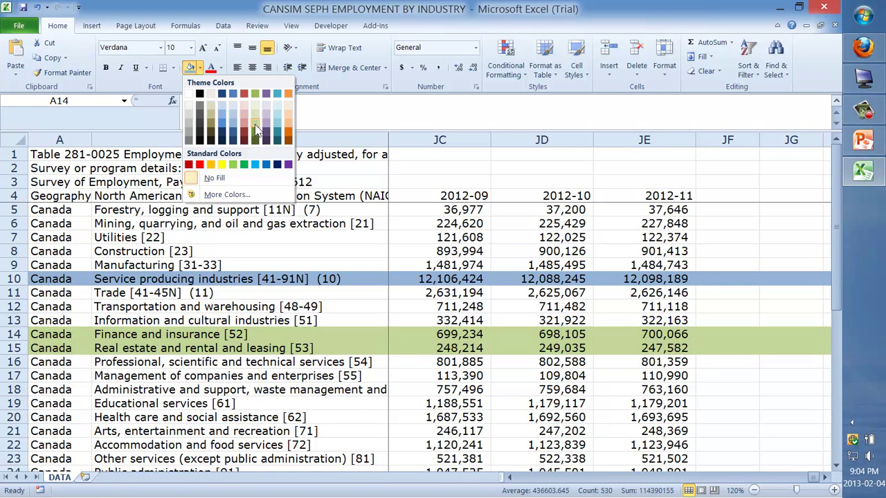
left_click(256, 125)
left_click(438, 349)
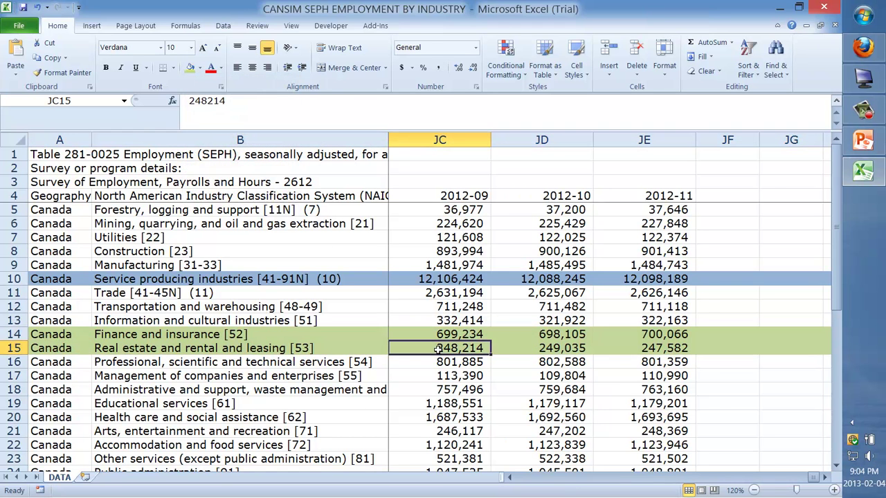
Move to the empty 2012-11 cell below the Public administration row.
key("Right")
key("Right")
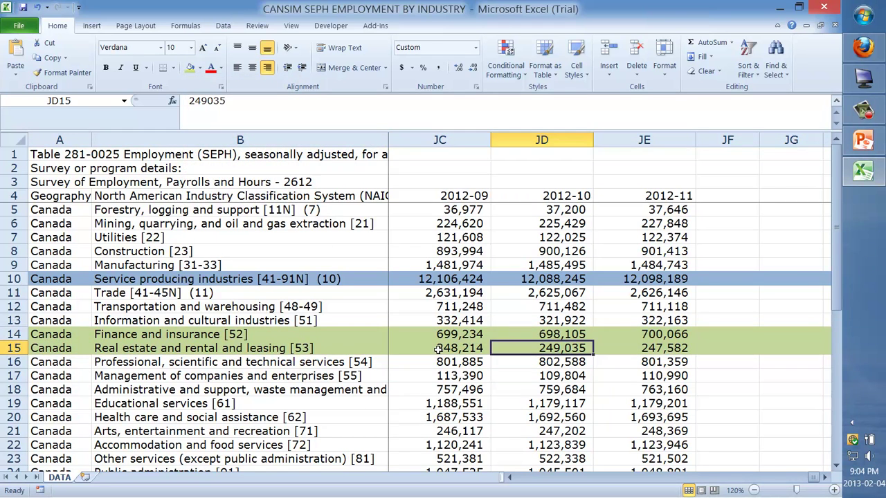
key("Down")
key("Up")
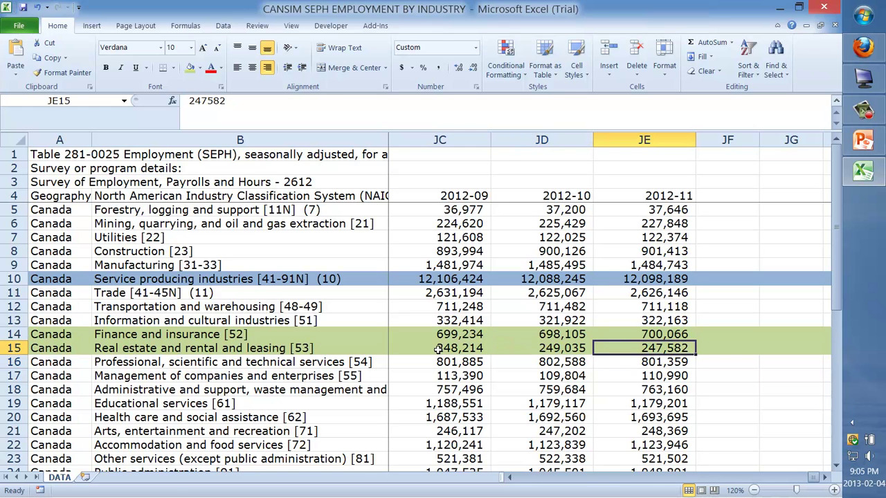
key("Down")
key("Down")
key("Down")
key("Down")
key("Down")
key("Down")
key("Down")
key("Down")
key("Down")
key("Down")
key("Down")
key("Up")
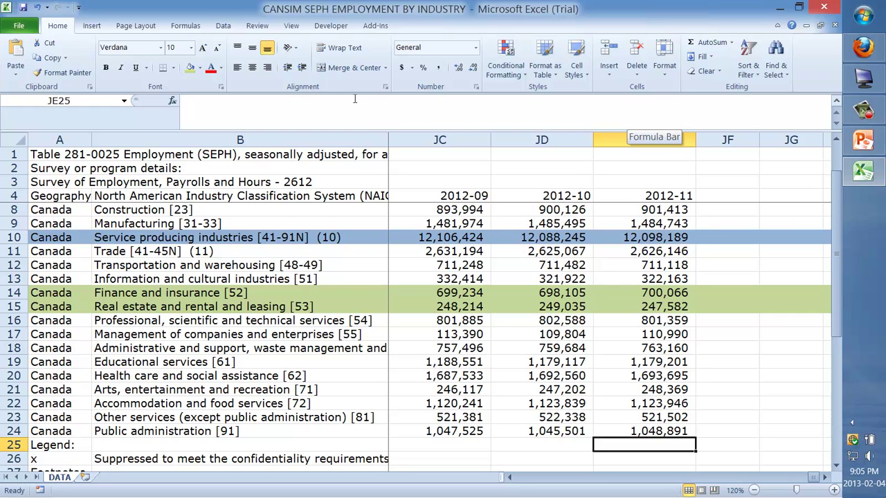
Insert two blank sheet rows between Public administration and the Legend.
left_click(606, 75)
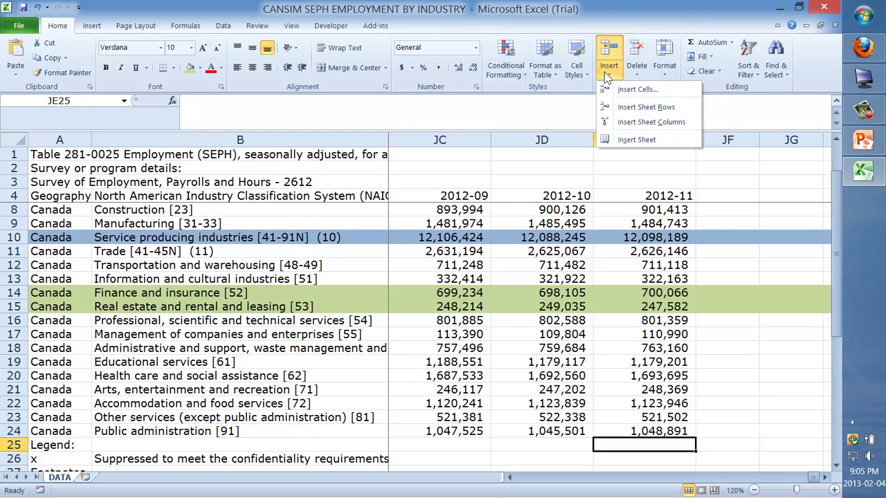
left_click(633, 111)
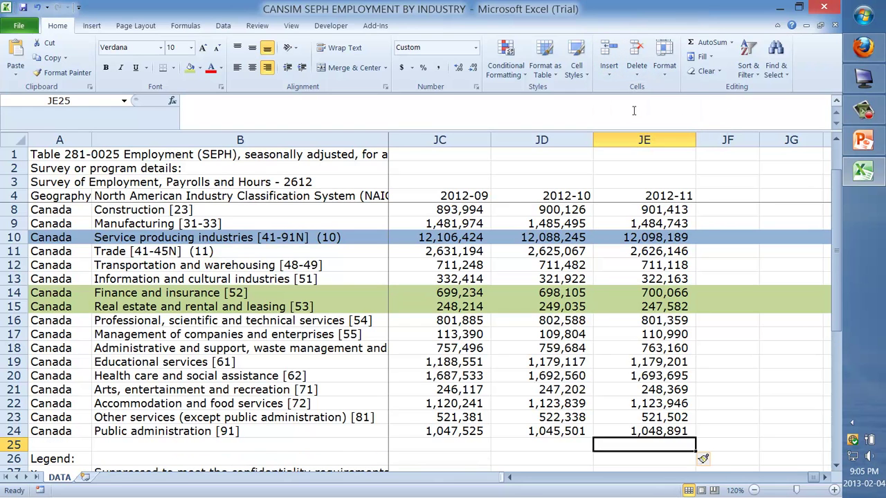
left_click(608, 73)
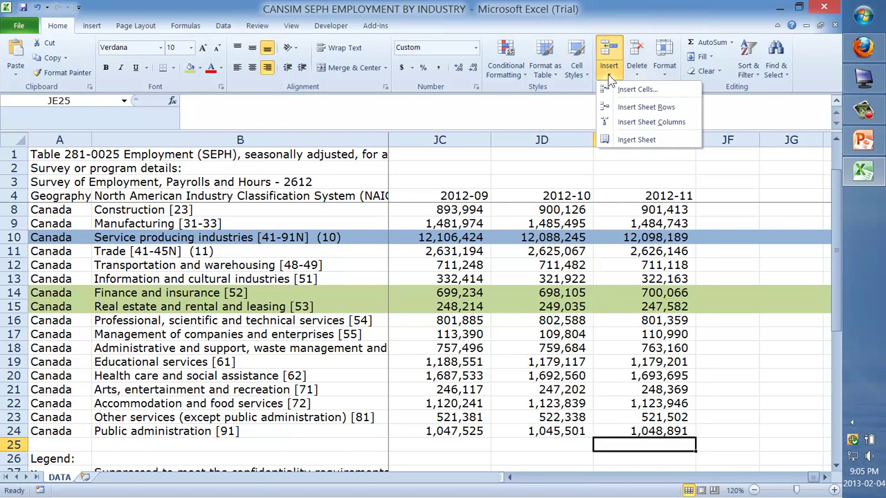
left_click(635, 111)
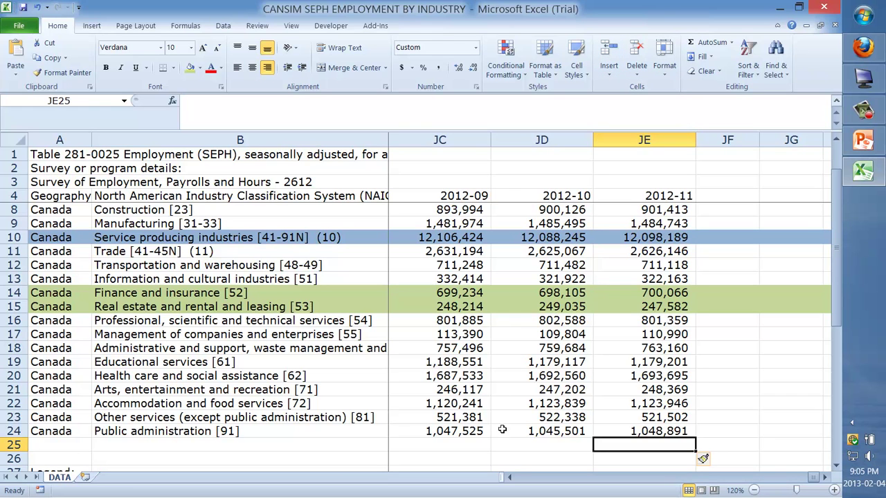
left_click(529, 461)
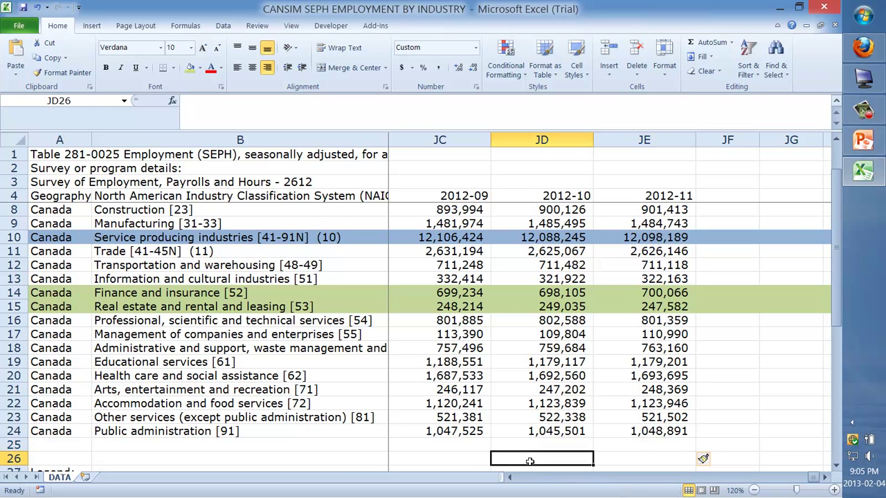
key("Up")
key("Right")
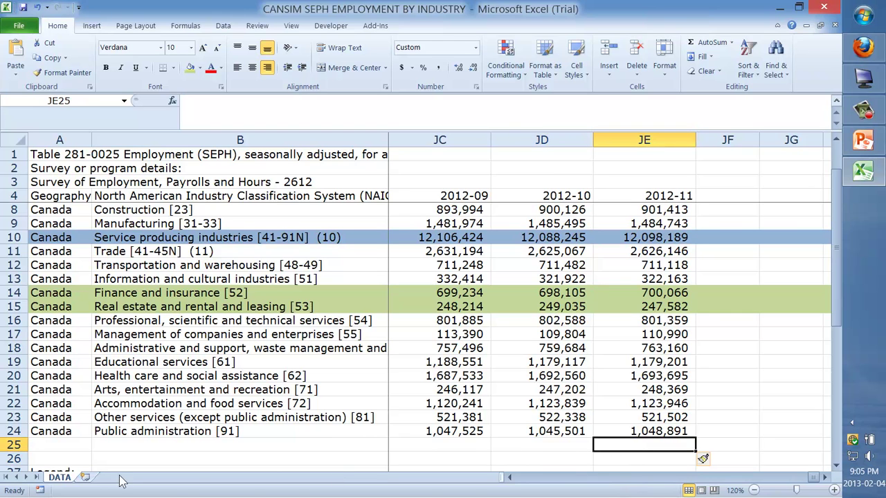
Fill blank row 25 grey as a separator before the Legend.
left_click(13, 444)
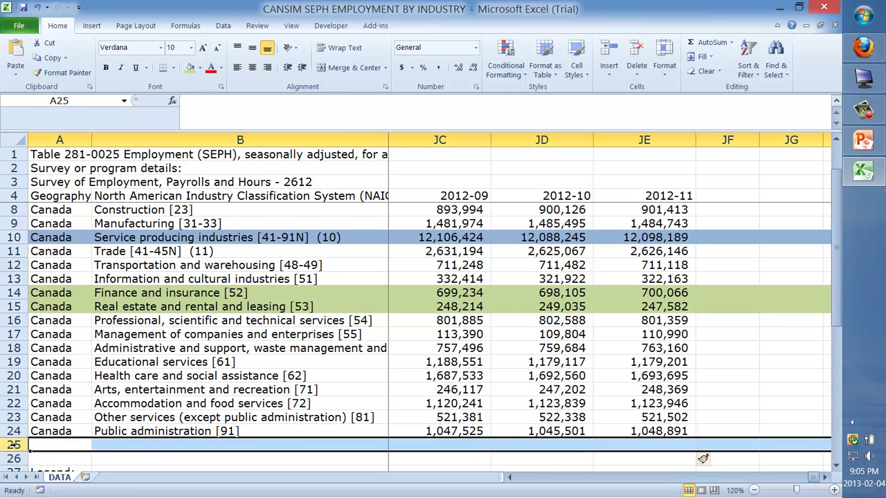
left_click(199, 67)
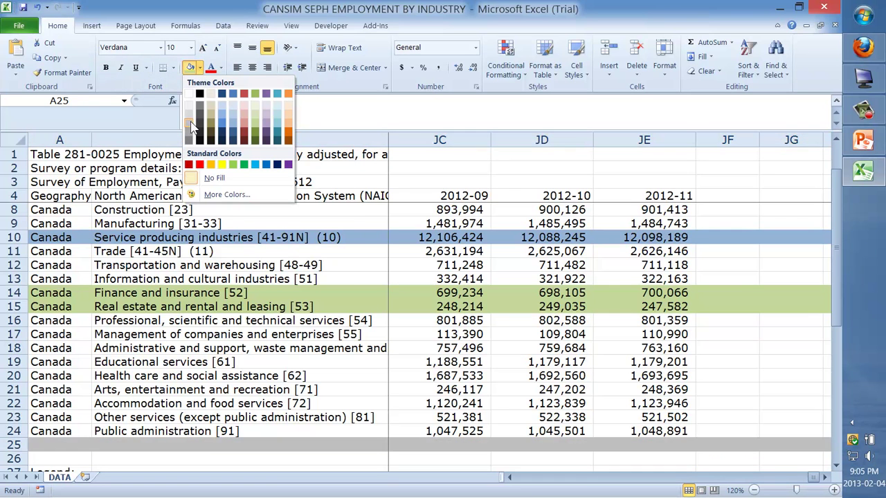
left_click(233, 103)
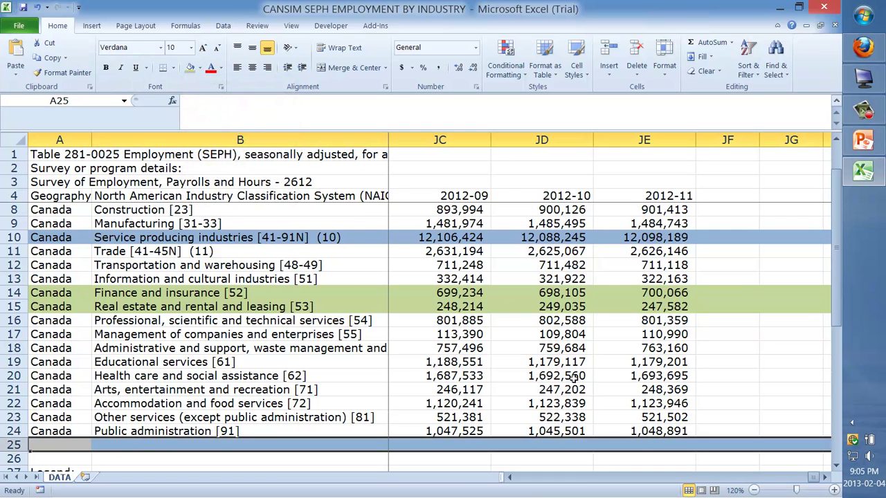
left_click(670, 446)
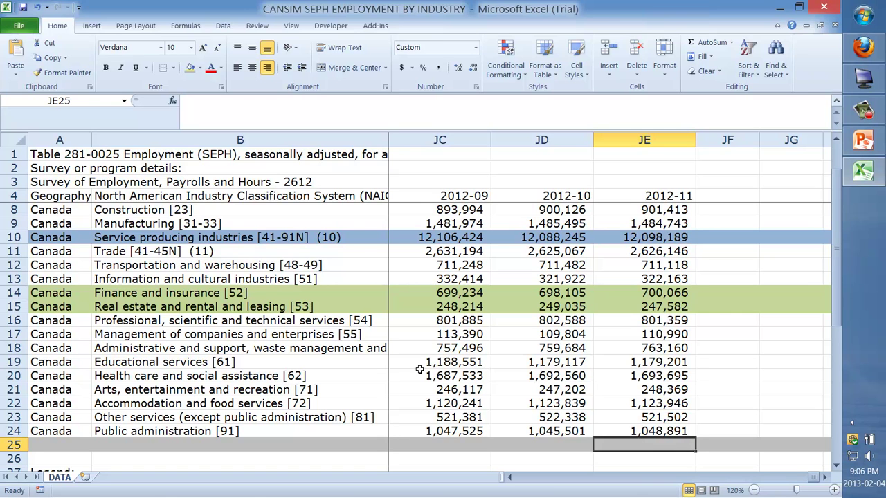
left_click(212, 445)
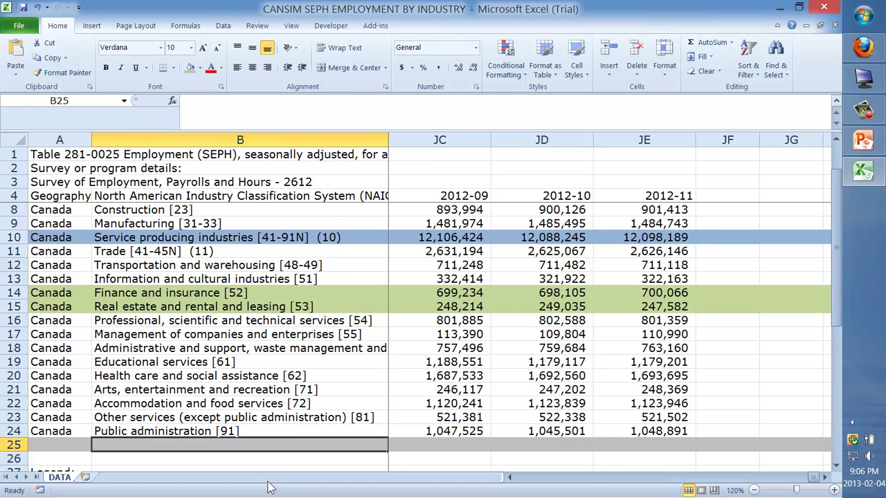
Enter the label 'Finance, insurance, real estate and rentals' in cell B25.
type("Fianc")
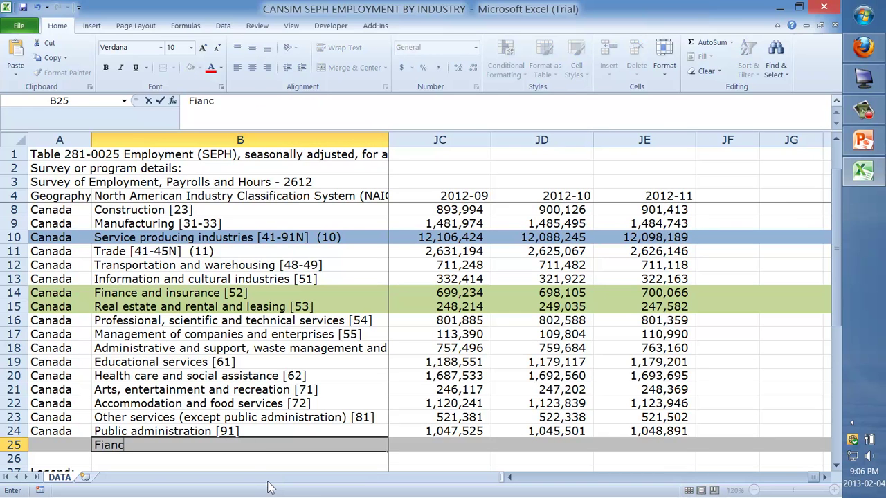
key("BackSpace")
key("BackSpace")
key("BackSpace")
type("nance,")
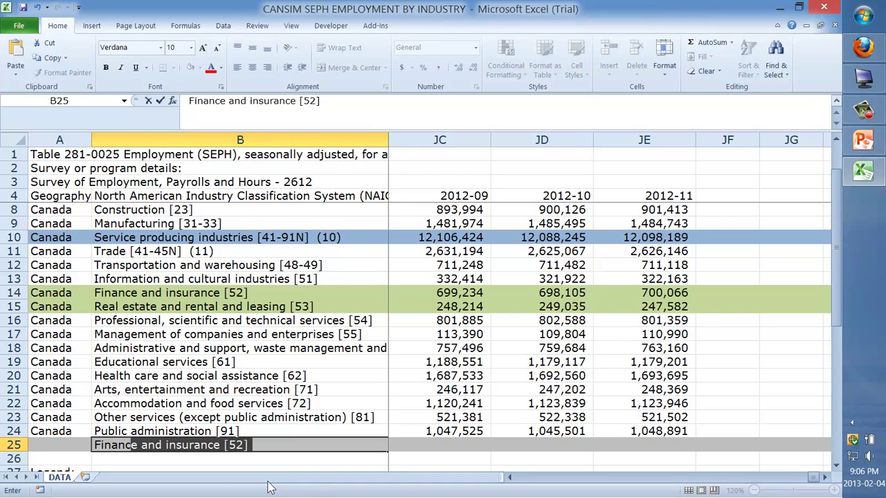
type(" insuran")
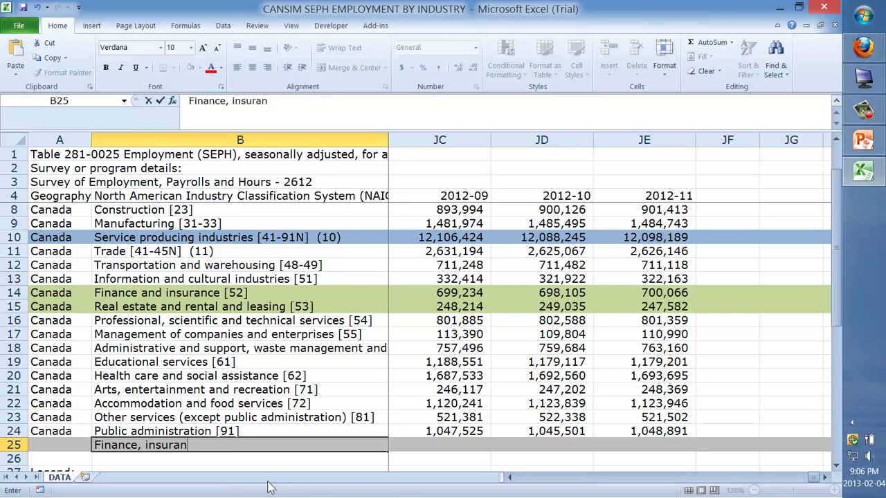
type("ce, real e")
key("BackSpace")
type("estate, ")
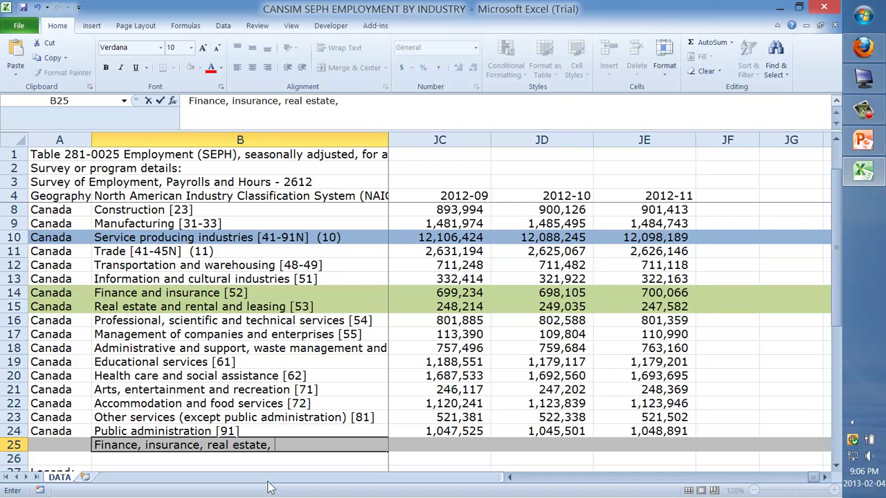
type("and")
key("BackSpace")
key("BackSpace")
key("BackSpace")
key("BackSpace")
key("BackSpace")
type("and rentals")
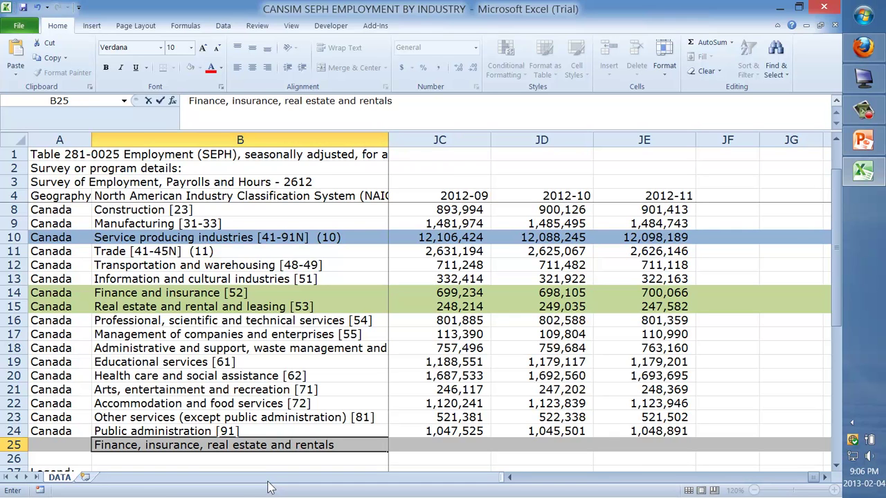
key("Return")
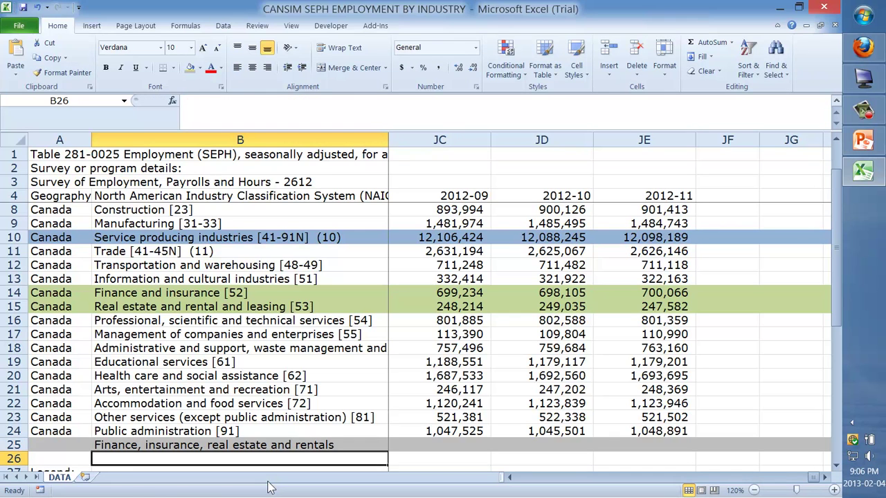
key("Up")
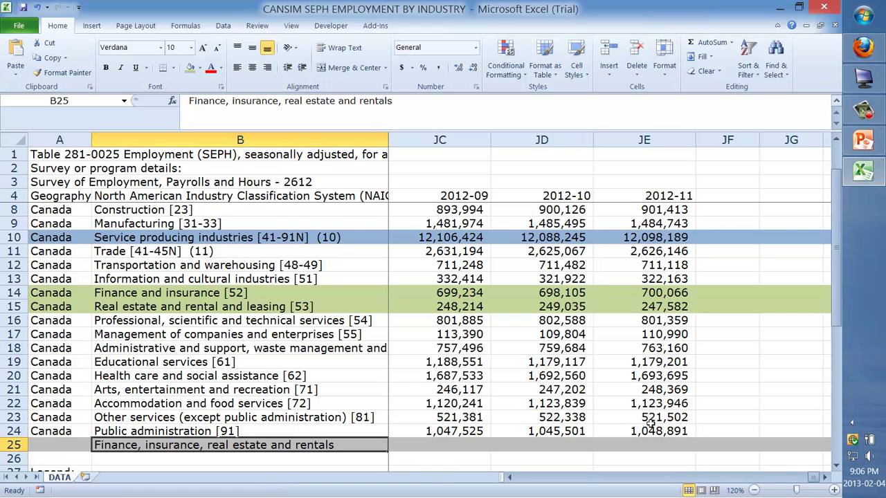
left_click(662, 445)
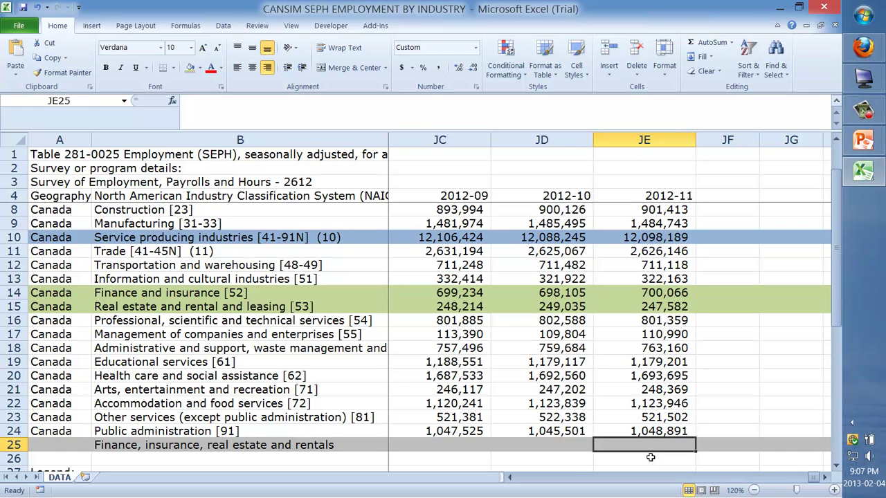
Enter =+SUM(JE14:JE15) in JE25, giving the 2012-11 subtotal 947,648.
type("+")
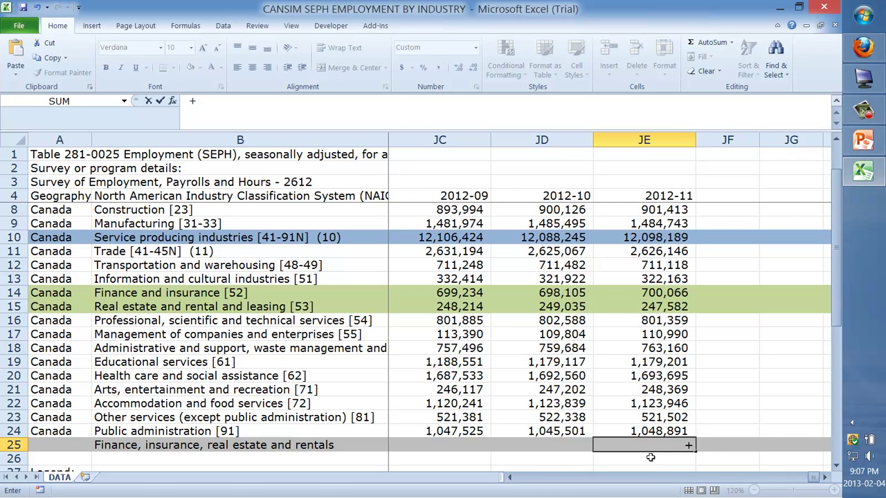
type("sum")
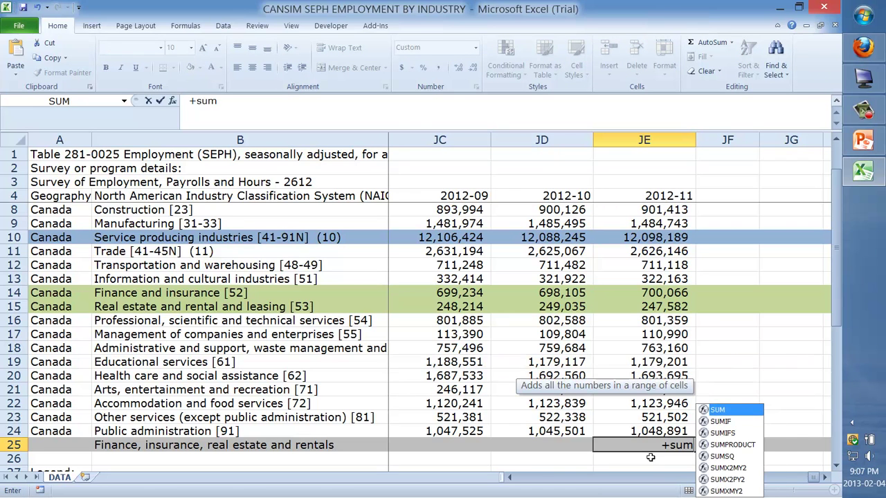
type("(")
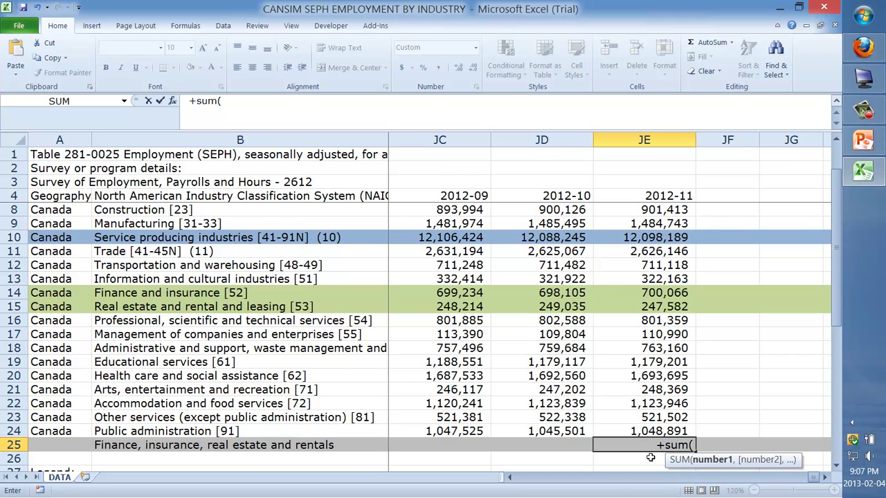
key("Up")
key("Up")
key("Up")
key("Up")
key("Up")
key("Up")
key("Up")
key("Up")
key("Up")
key("Up")
key("Up")
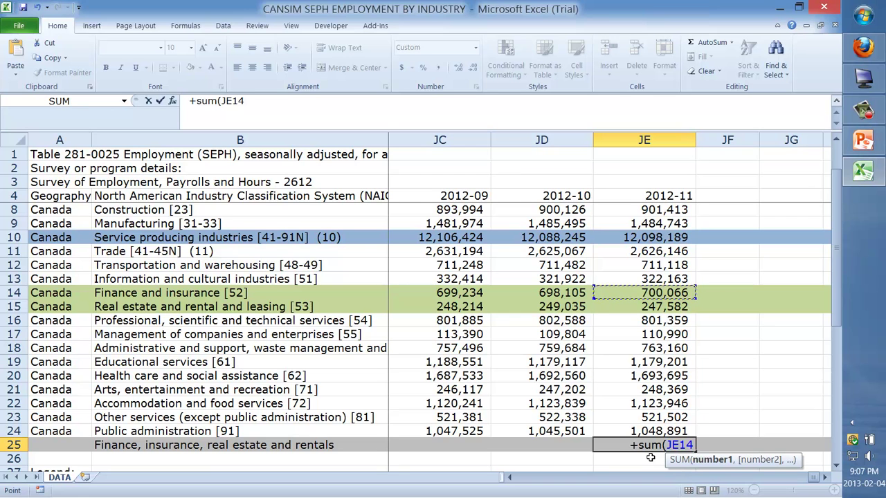
key("shift+Down")
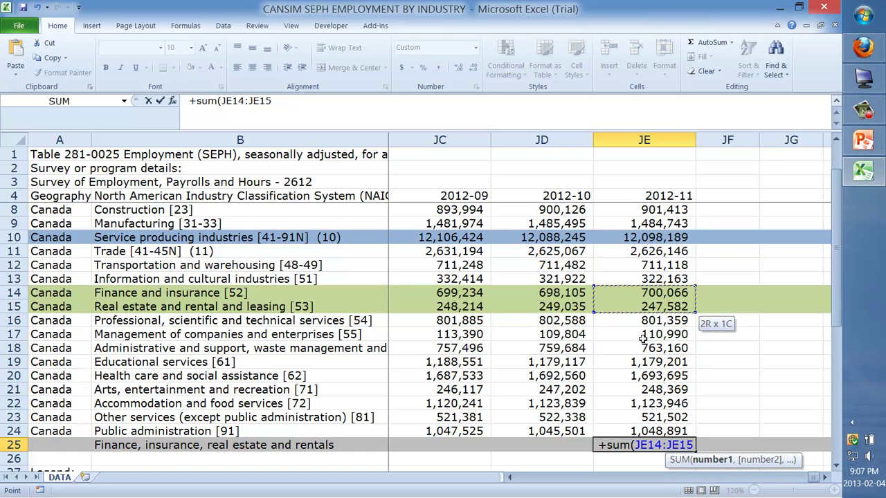
type(")")
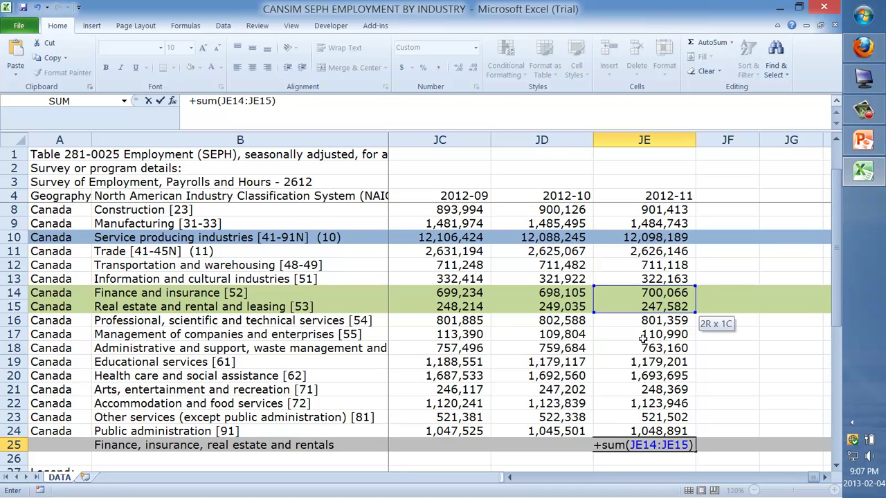
key("Return")
key("Up")
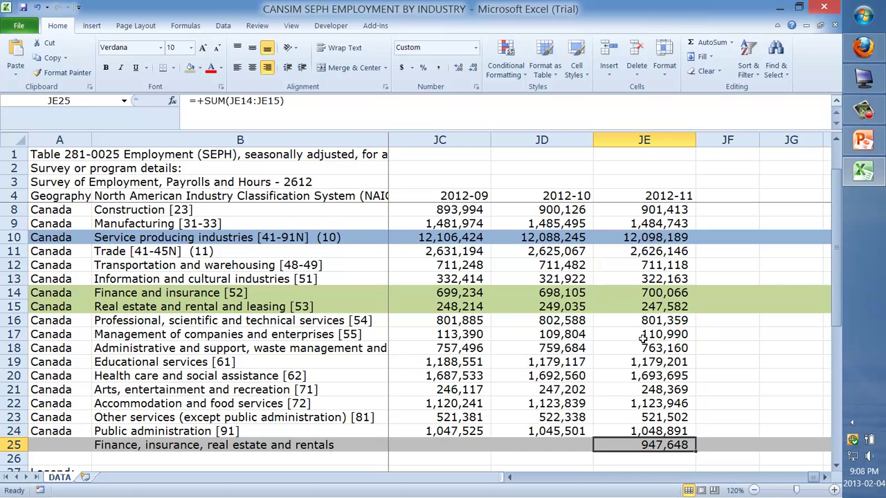
key("Left")
key("Right")
key("Left")
key("Right")
Copy the JE25 sum formula across row 25 back to the 2002-01 column.
key("ctrl+c")
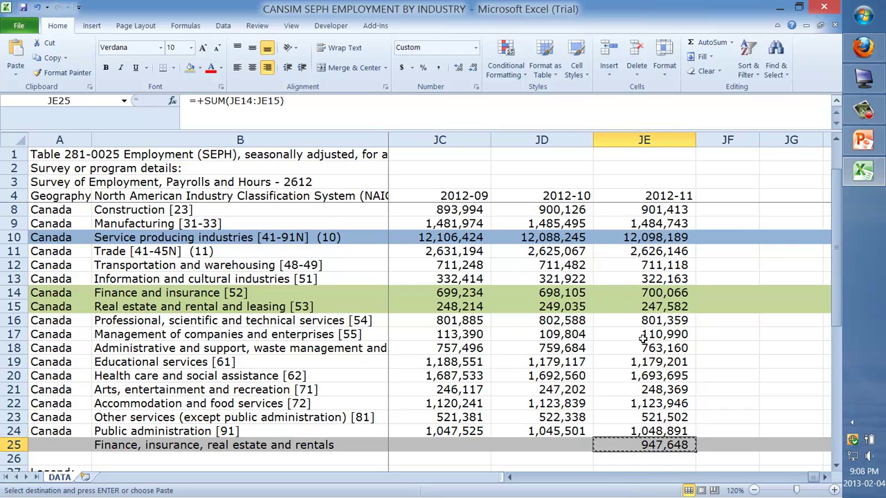
left_click_drag(644, 445, 377, 446)
left_click_drag(643, 339, 643, 338)
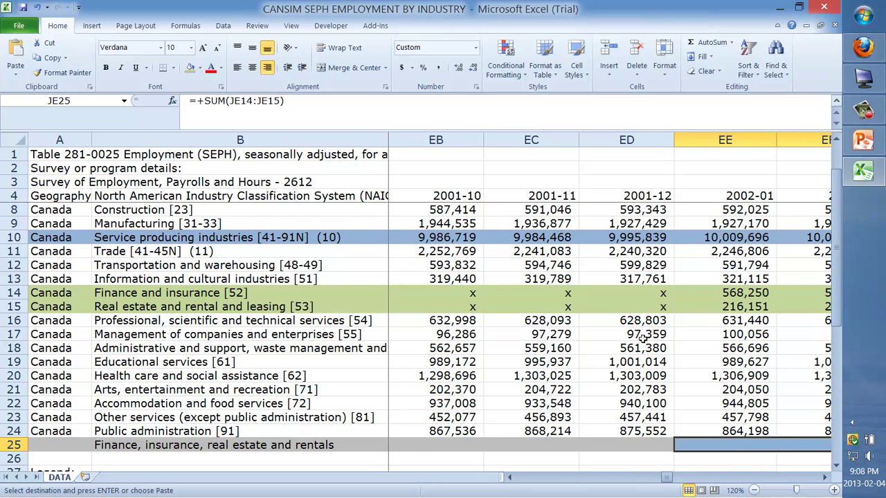
key("ctrl+v")
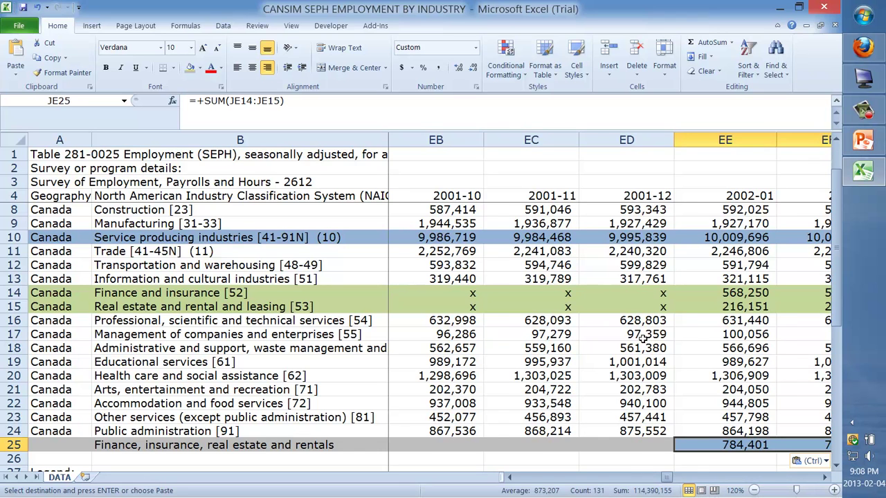
Check the pasted row 25 totals, such as 784,401 for 2002-01.
key("Left")
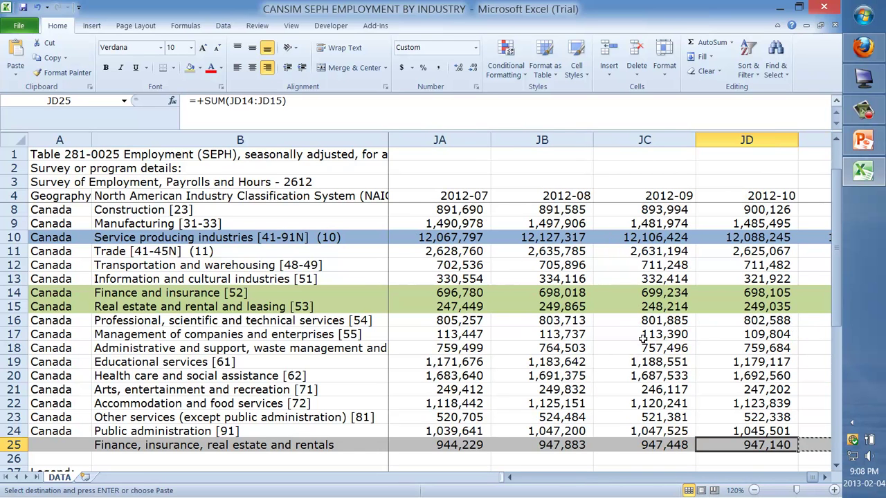
key("shift+Left")
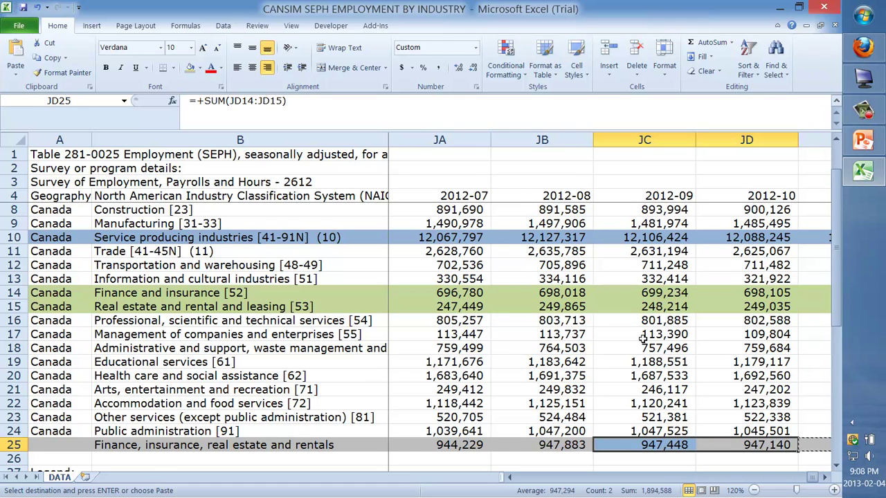
key("Left")
key("shift+Left")
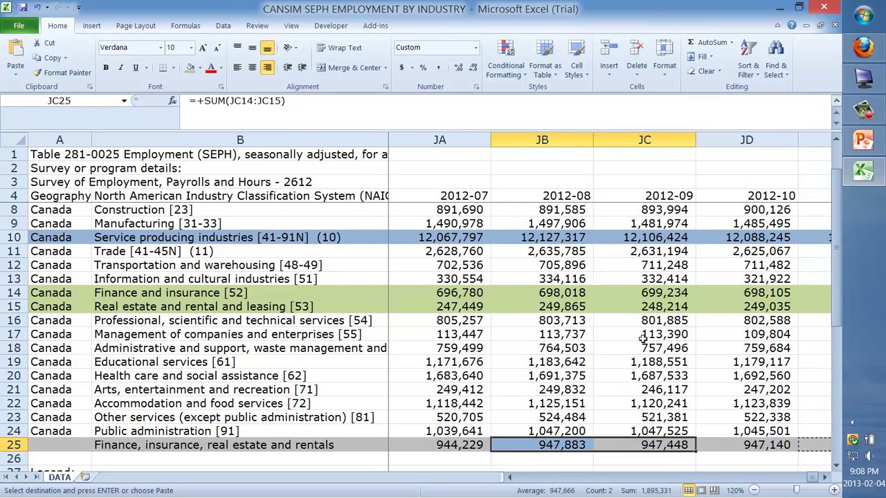
key("ctrl+Left")
key("ctrl+v")
key("Left")
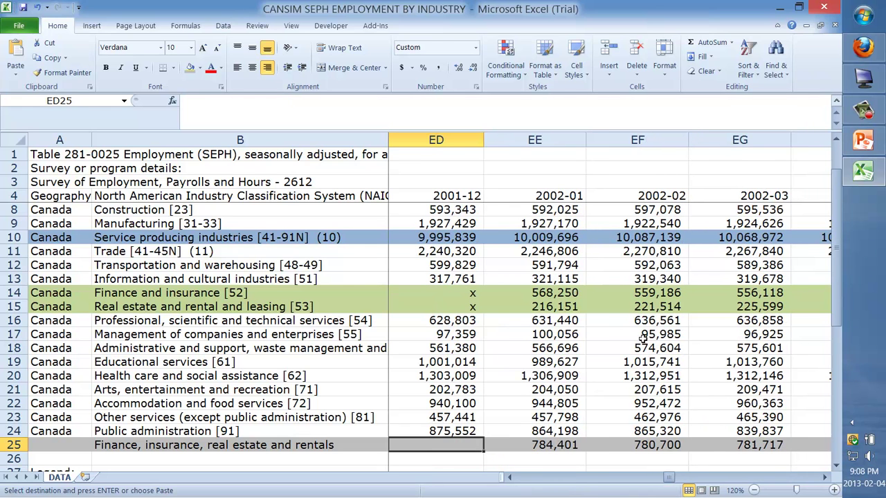
key("Left")
key("Right")
key("Right")
key("Right")
key("Left")
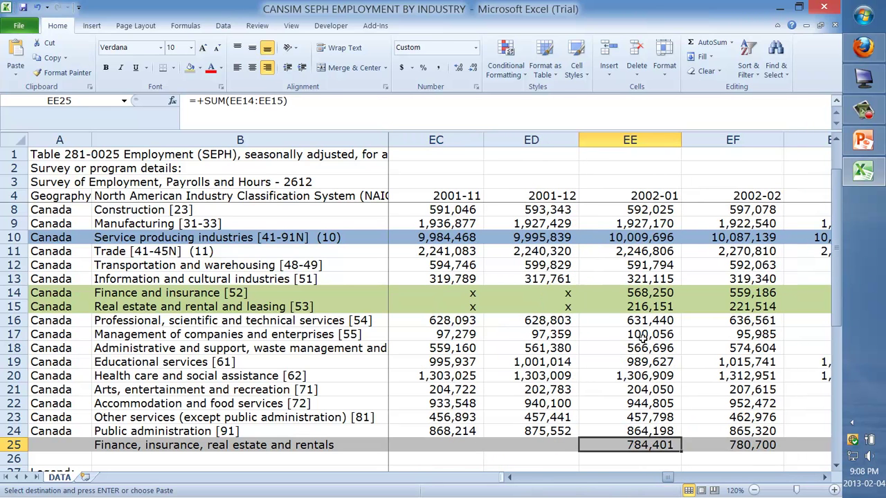
key("Right")
key("Right")
key("Left")
key("Left")
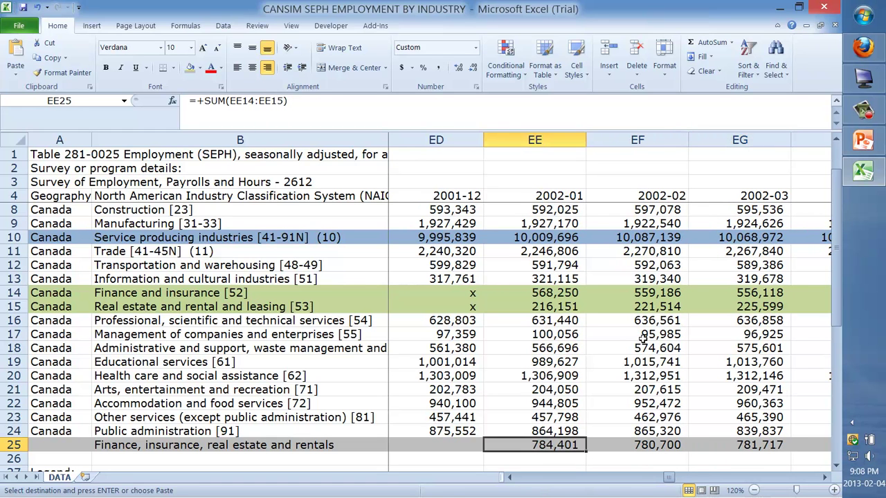
key("Up")
key("Down")
Re-commit the 2002-01 total formula in EE25 from the formula bar.
left_click(276, 101)
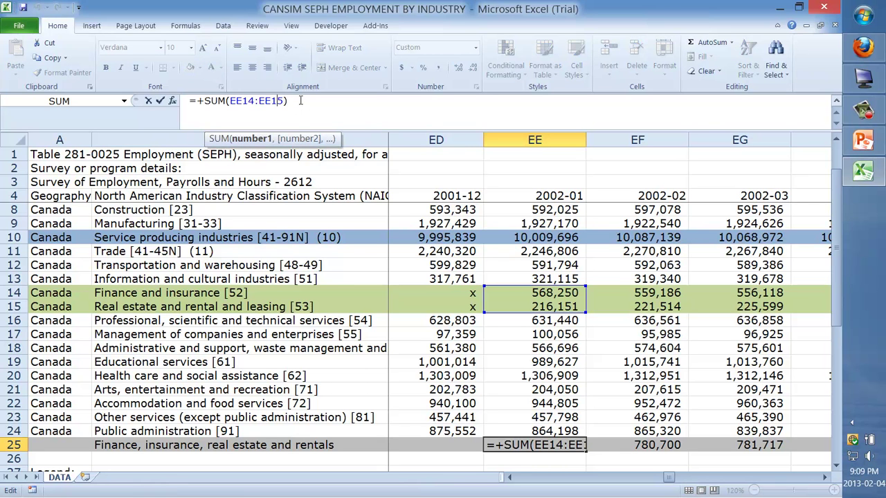
left_click(300, 101)
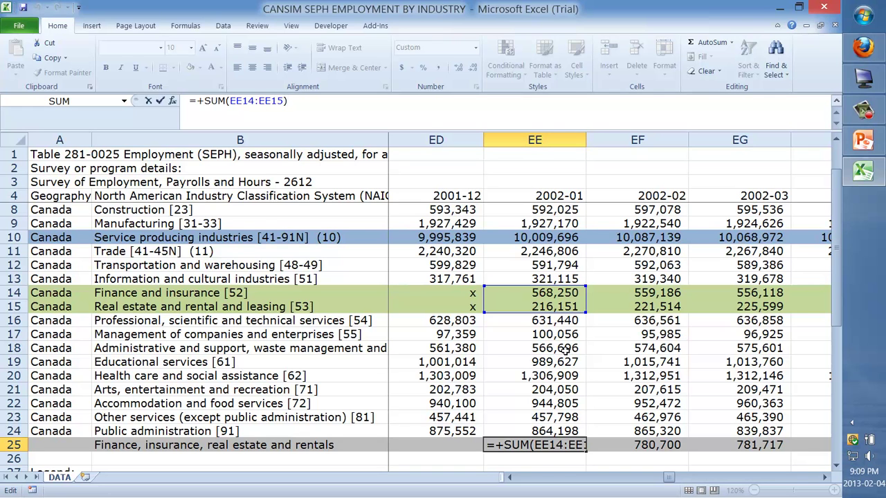
key("Return")
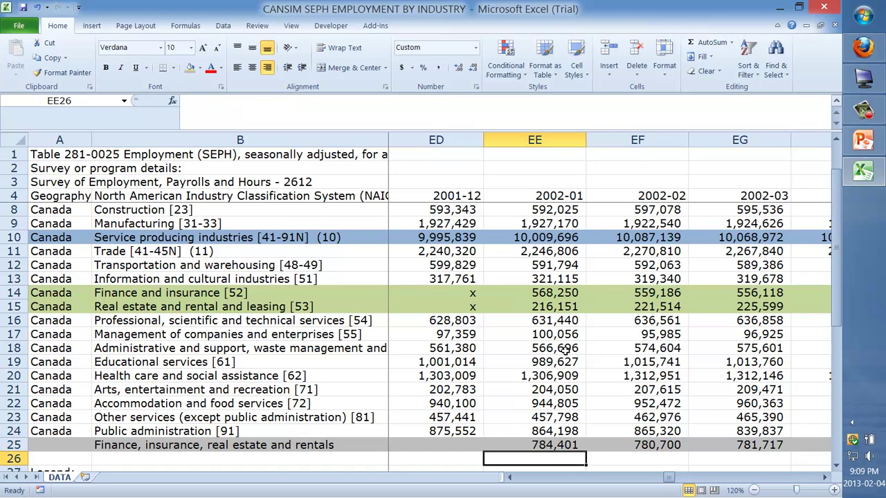
key("Up")
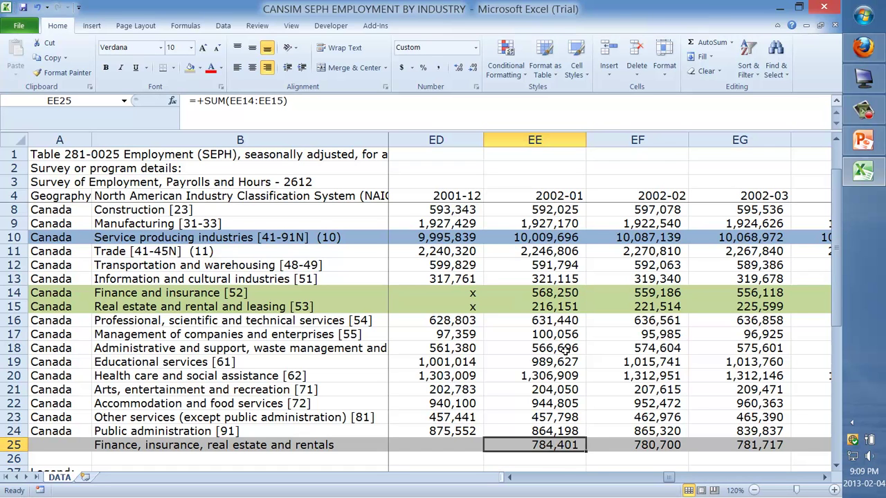
Copy the total formula into the 2001-12 cell ED25 as =+SUM(ED14:ED15).
key("Left")
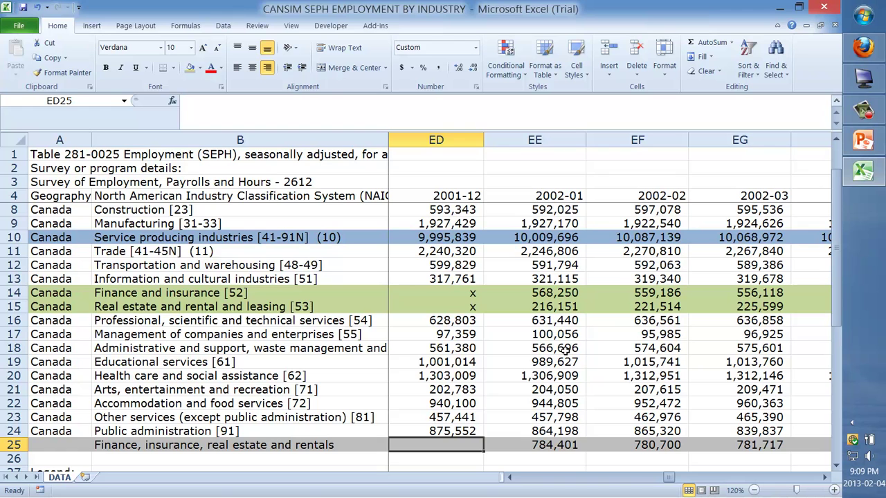
key("Right")
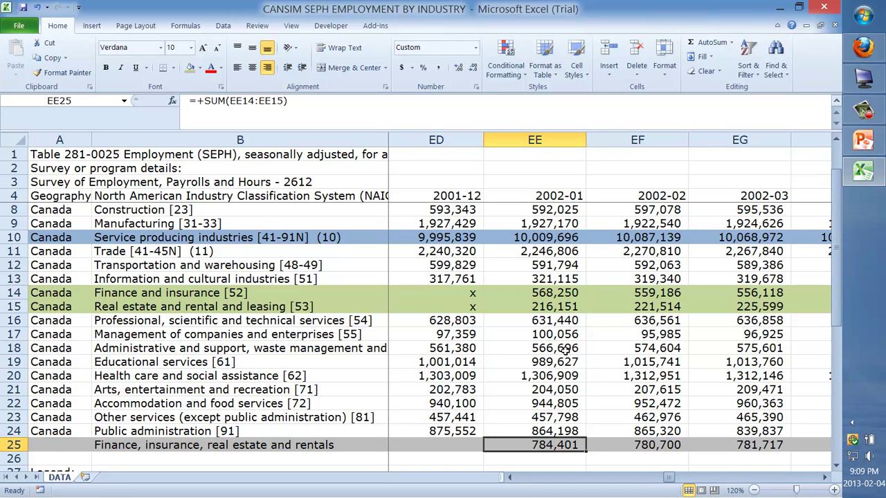
key("Left")
key("Up")
key("Down")
key("Right")
key("ctrl+c")
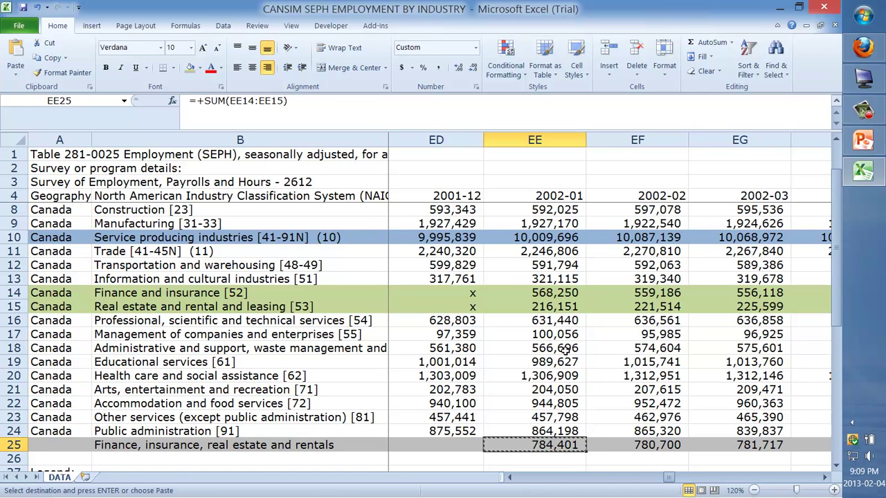
key("Left")
key("ctrl+v")
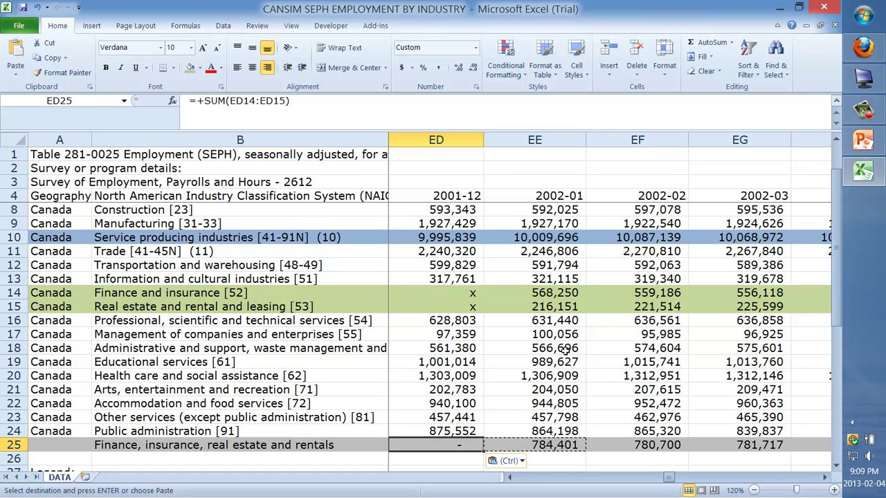
Review the 2001-12 source values, including the suppressed x finance cells, and select ED25.
left_click(438, 240)
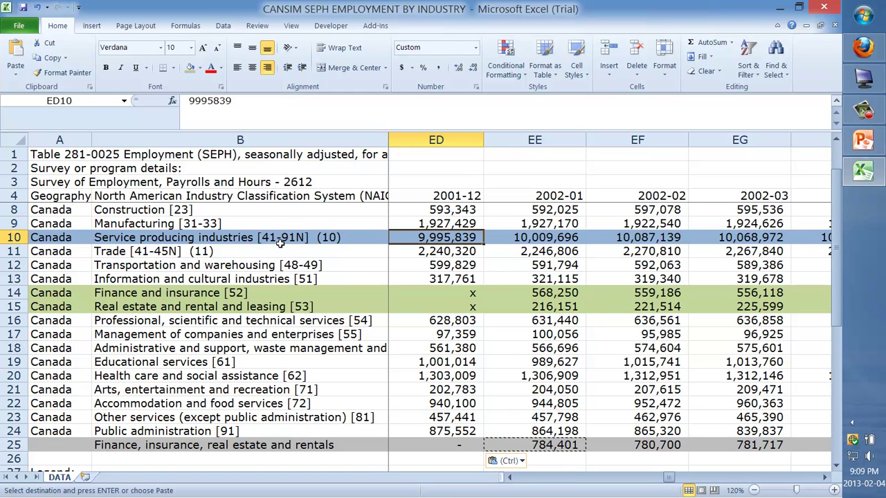
left_click(449, 249)
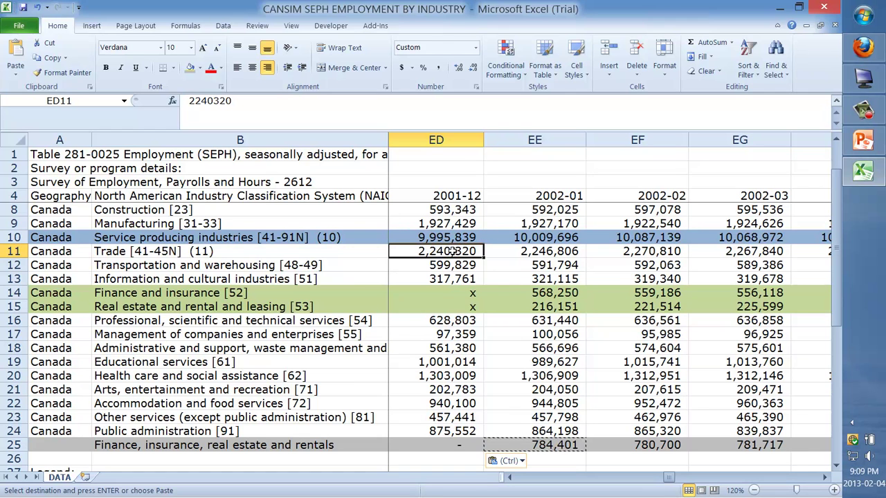
left_click(453, 432, "shift")
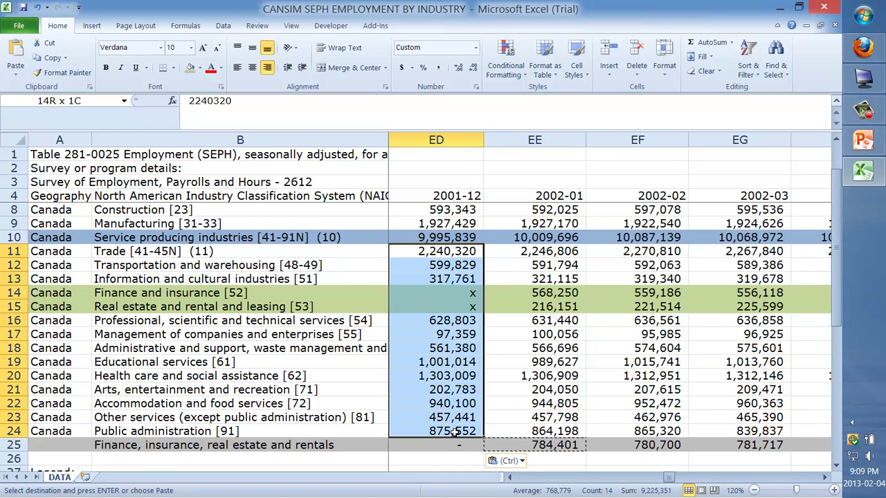
left_click(455, 293)
left_click(456, 306)
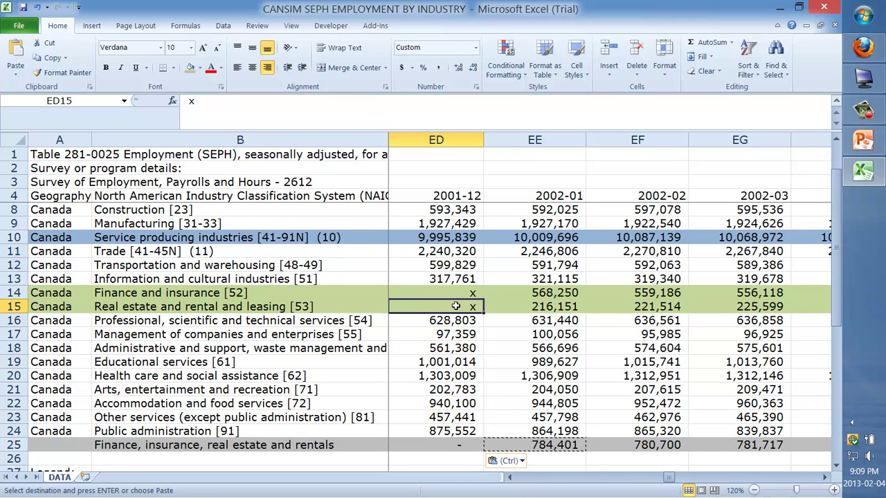
left_click(445, 256)
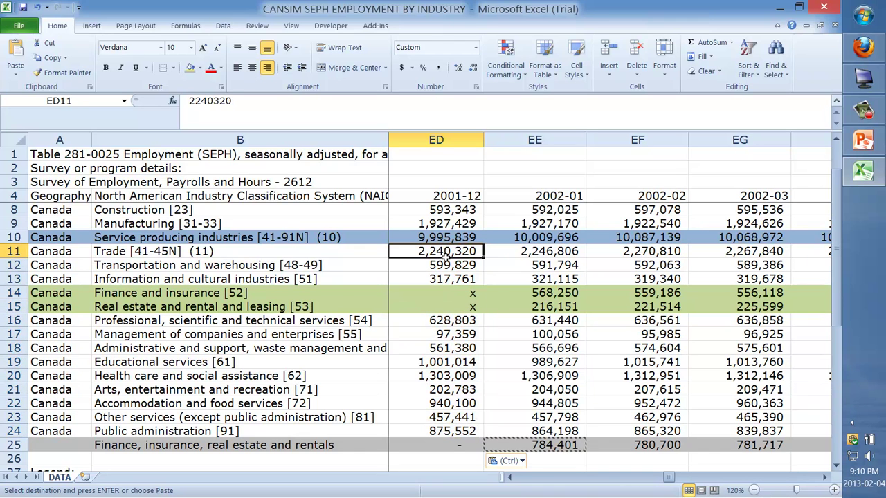
left_click(460, 430, "shift")
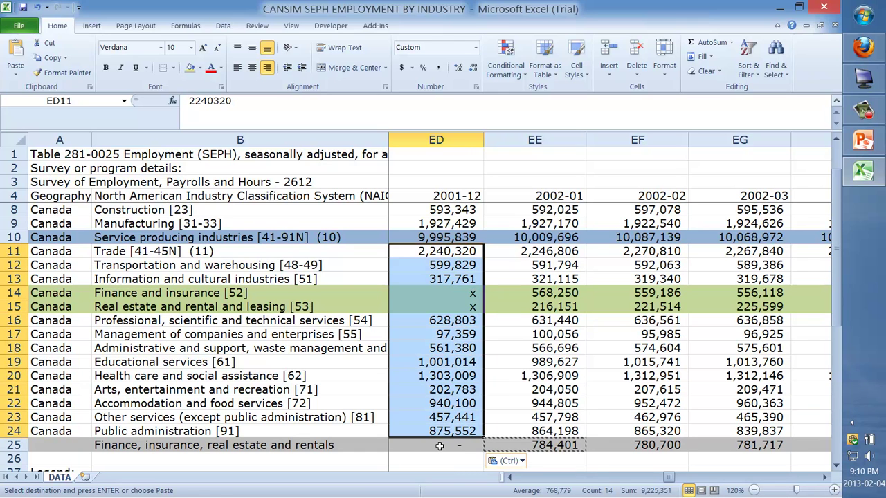
left_click(438, 446)
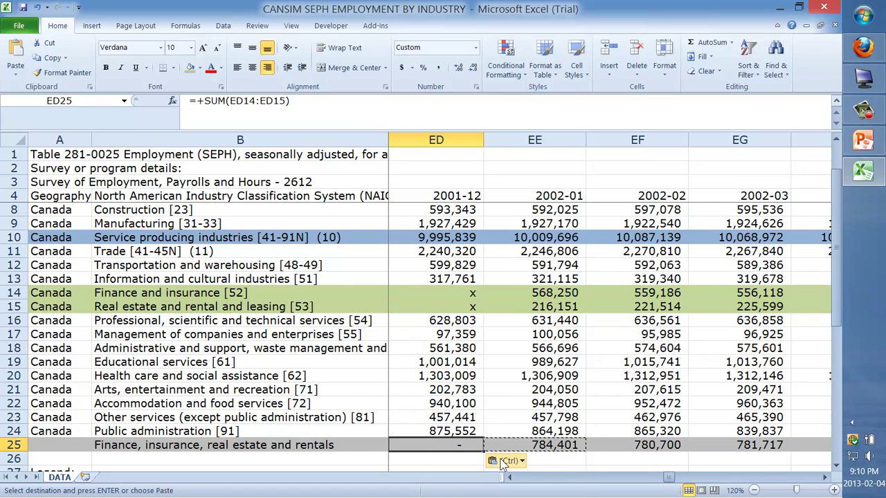
Enter =+ED10-SUM(ED11:ED24) in ED25 so 2001-12 Finance shows 770,488.
type("+")
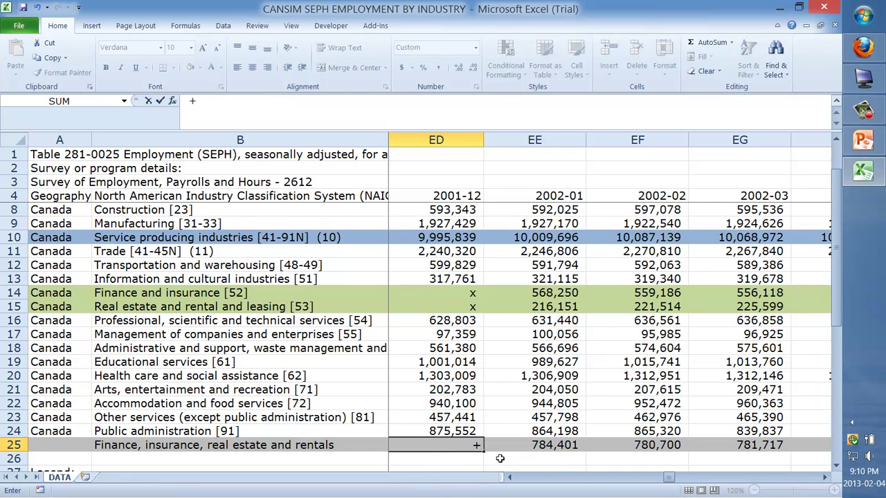
key("Up")
key("Up")
key("Up")
key("Up")
key("Up")
key("Up")
key("Up")
key("Up")
key("Up")
key("Up")
key("Up")
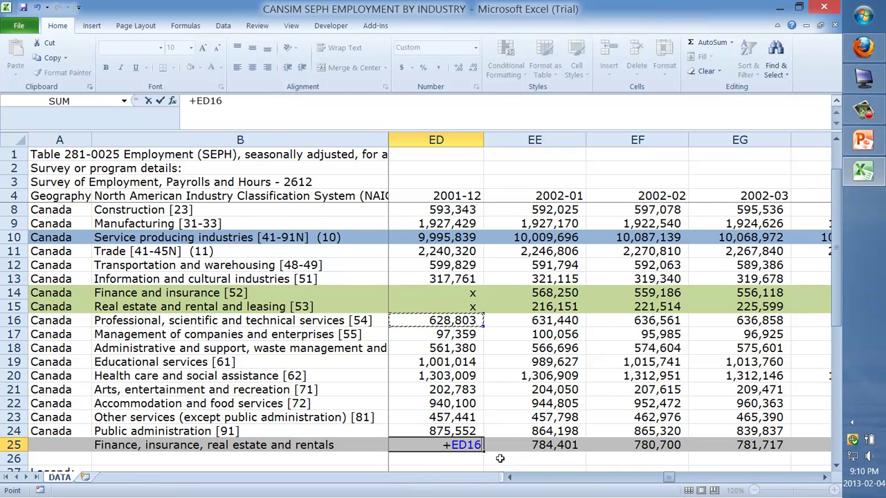
key("Up")
key("Up")
key("Up")
key("Up")
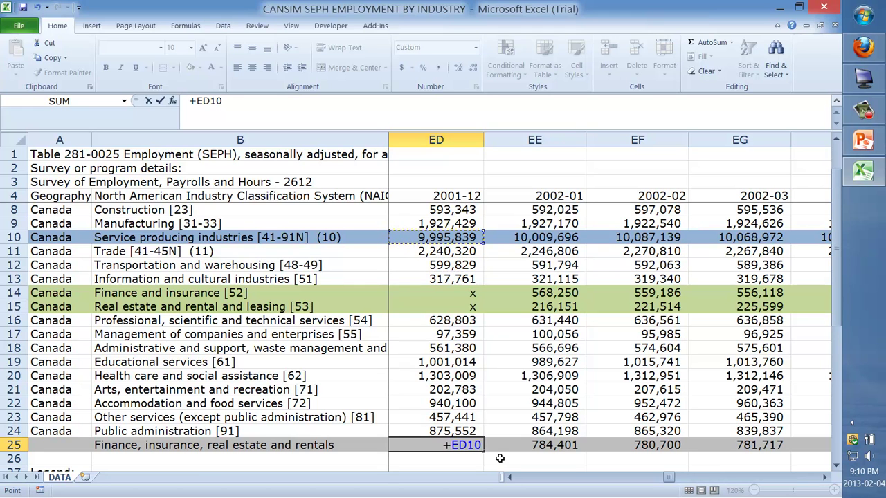
type("-sum(")
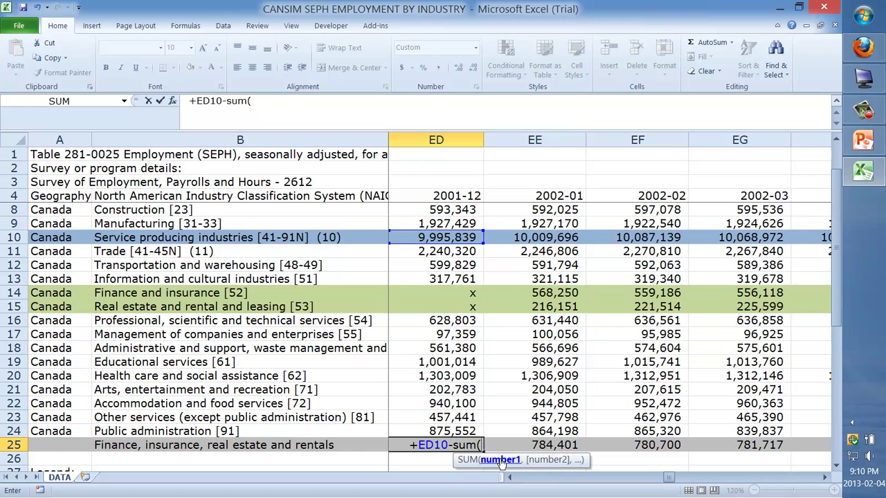
key("Up")
key("Up")
key("Up")
key("Up")
key("Up")
key("Up")
key("Up")
key("Up")
key("Up")
key("Up")
key("Up")
key("Up")
key("Up")
key("Up")
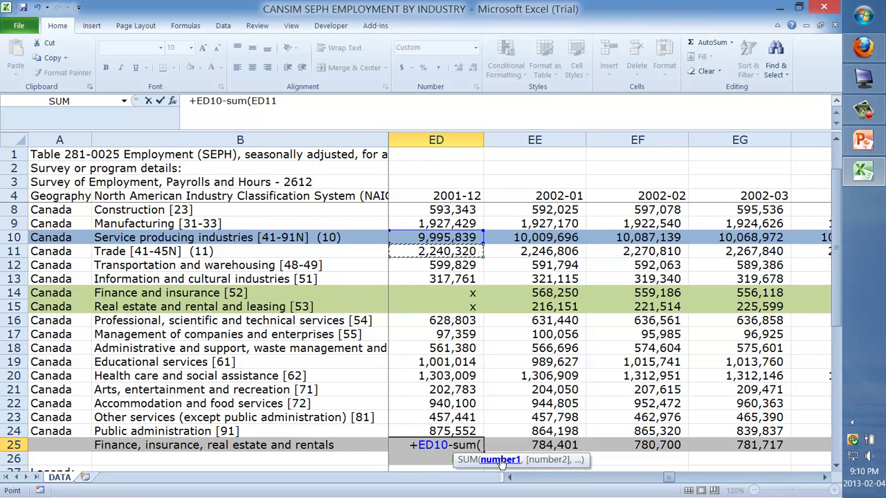
key("shift+Down")
key("shift+Down")
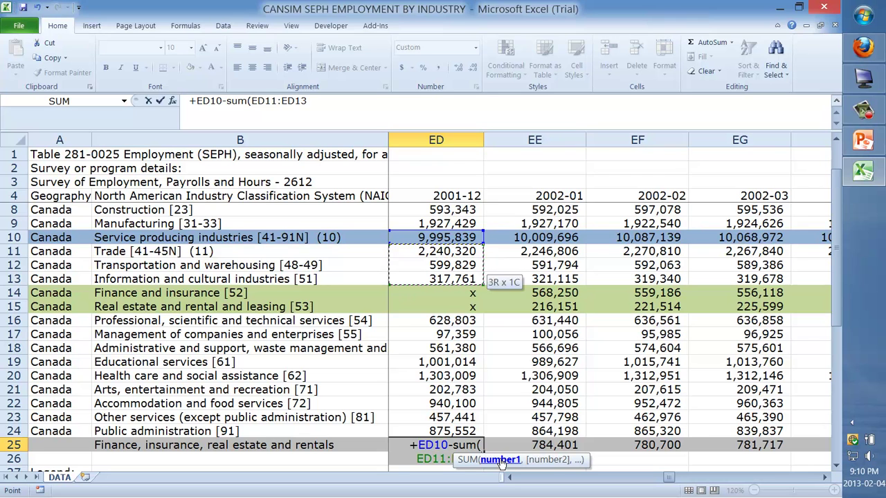
key("shift+Down")
key("shift+Down")
key("shift+Down")
key("shift+Down")
key("shift+Down")
key("shift+Down")
key("shift+Down")
key("shift+Down")
key("shift+Down")
key("shift+Down")
key("shift+Down")
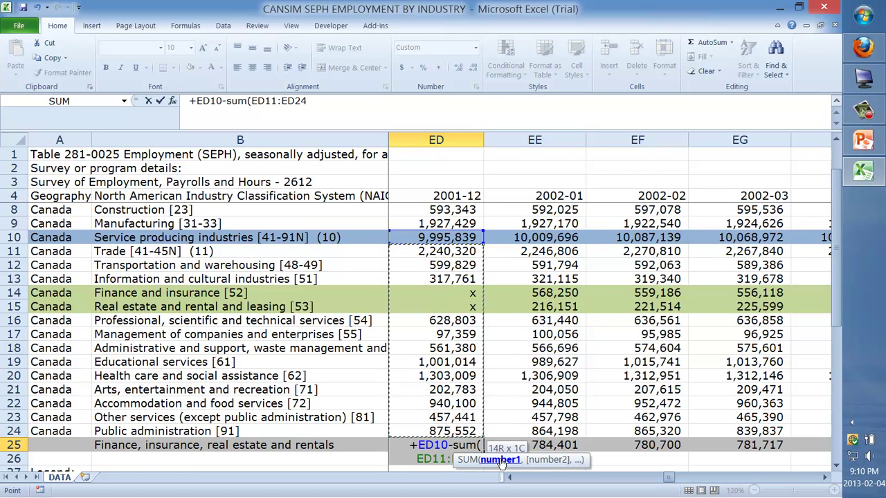
type(")")
key("Return")
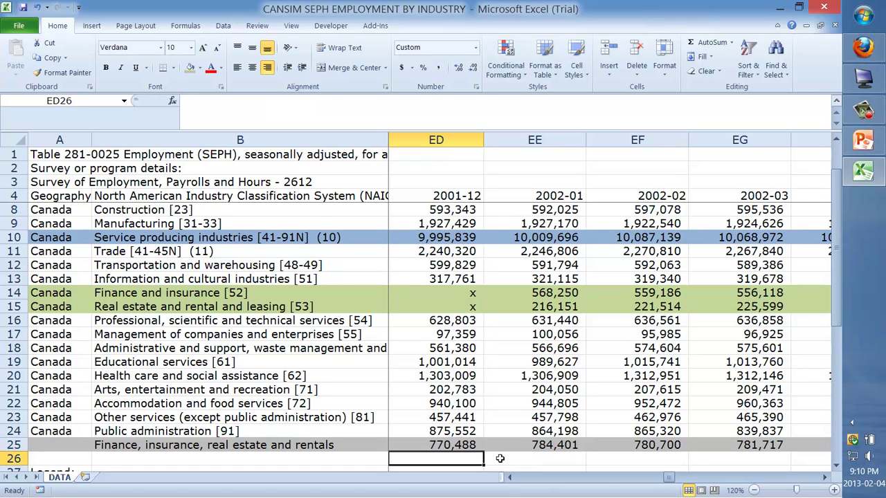
key("Up")
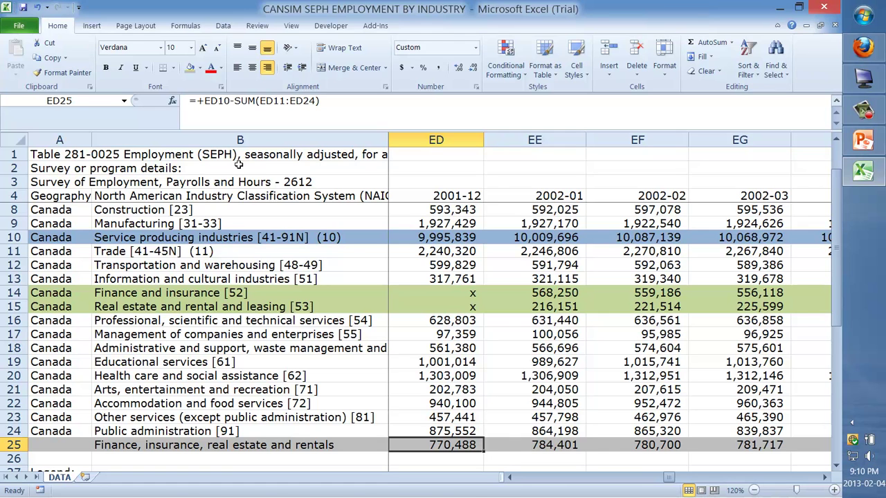
Review the ED25 formula in the formula bar, leaving it unchanged.
left_click(217, 101)
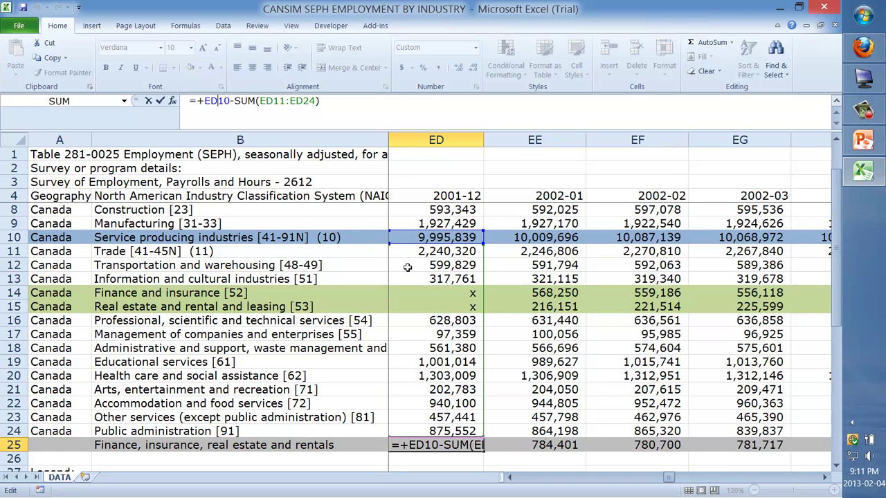
key("Return")
key("Up")
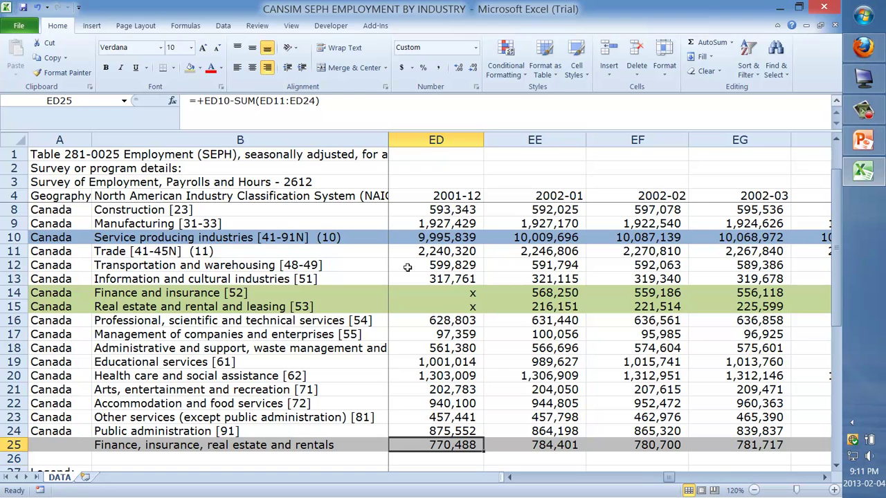
Compare ED25 with the 2002-01 formula in EE25, then copy ED25.
key("Right")
key("Left")
key("Right")
key("Left")
key("Right")
key("Left")
key("Right")
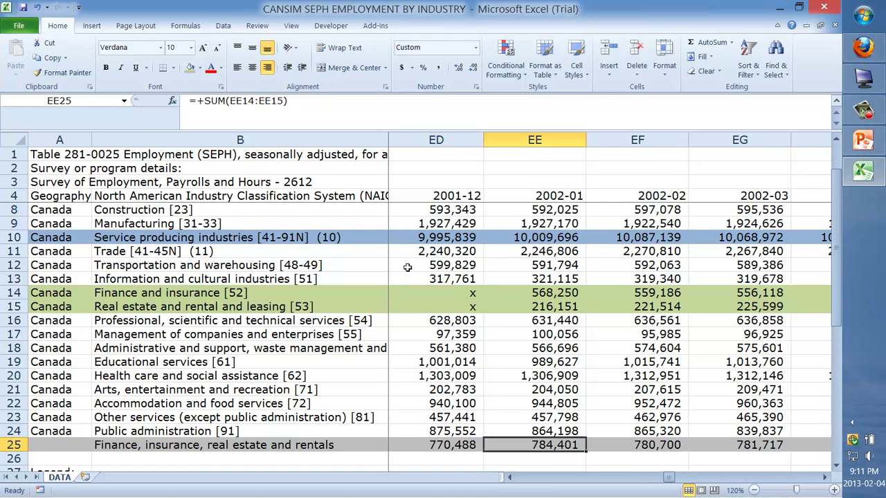
key("Left")
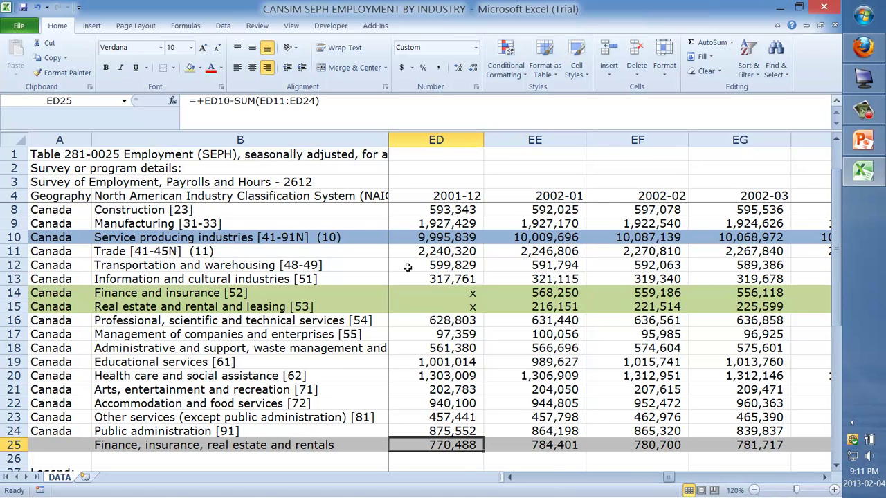
key("Right")
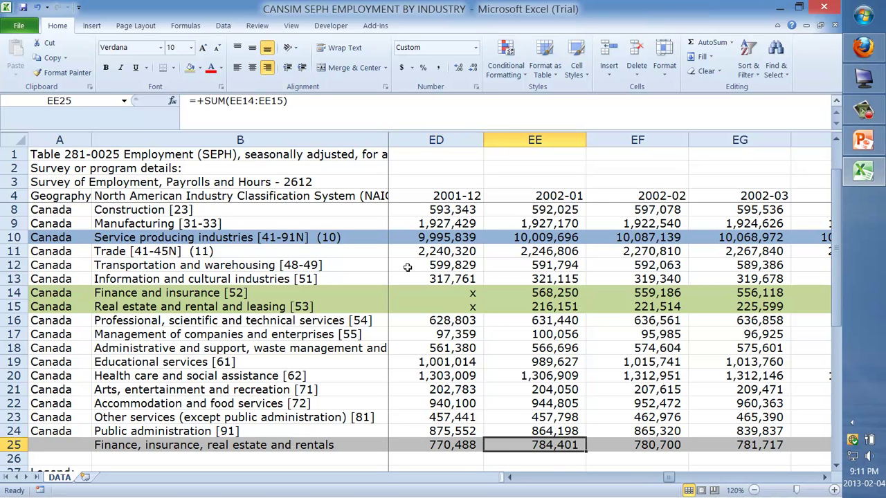
key("Left")
key("Right")
key("Left")
key("Right")
key("Left")
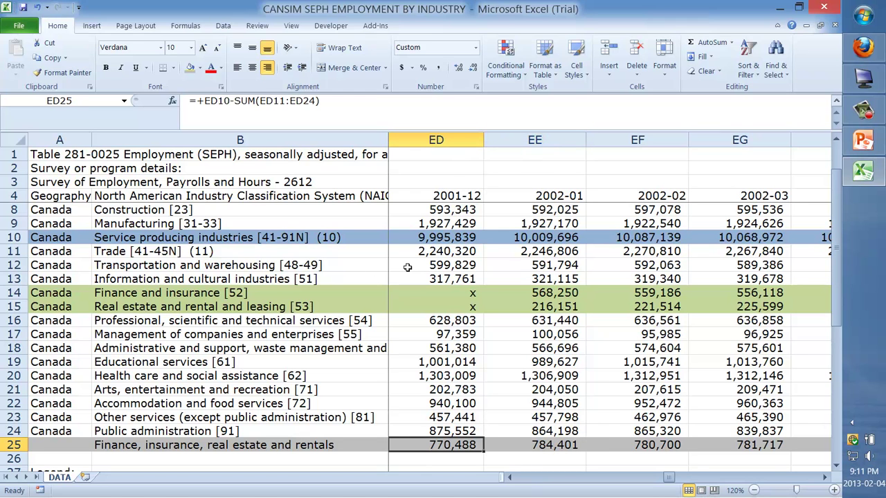
key("Left")
key("Right")
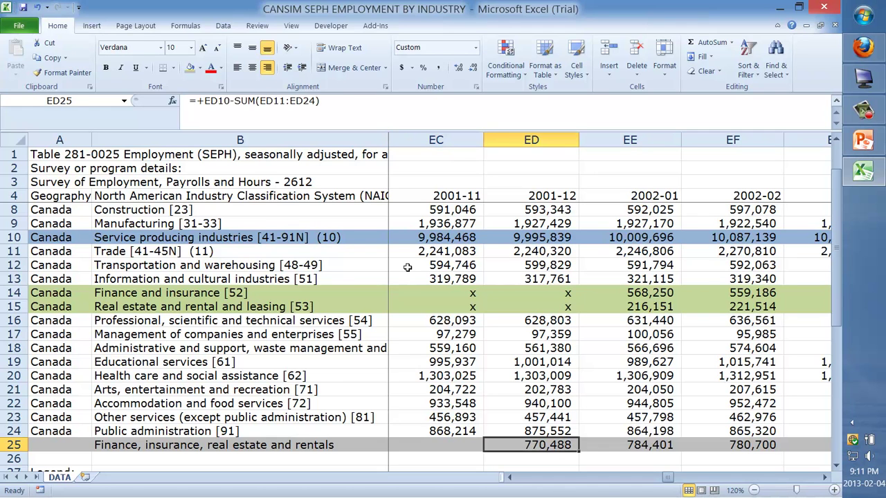
key("Right")
key("Right")
key("Left")
key("Right")
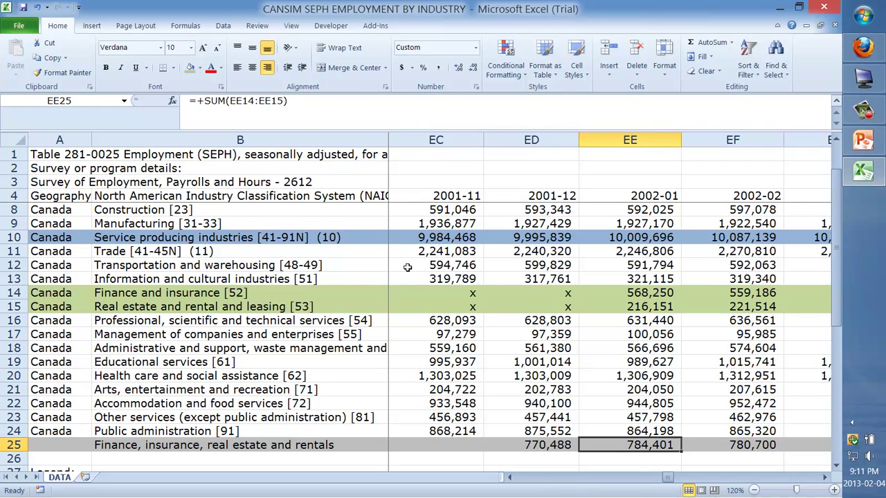
key("Left")
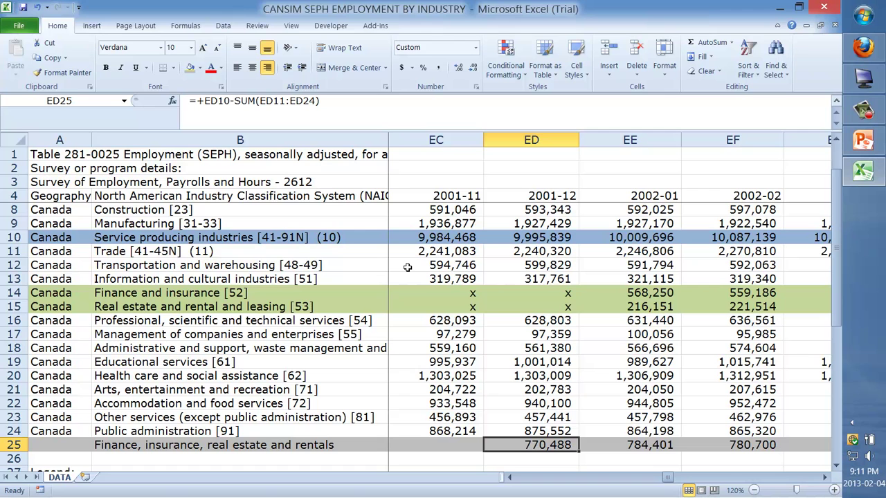
key("ctrl+c")
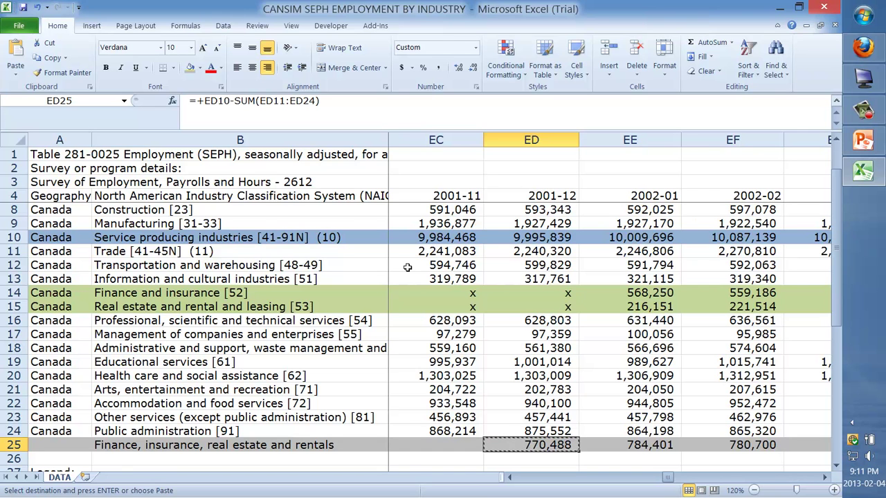
Paste the formula across C25:ED25, giving 765,726 for 1991-01 in C25.
key("ctrl+Left")
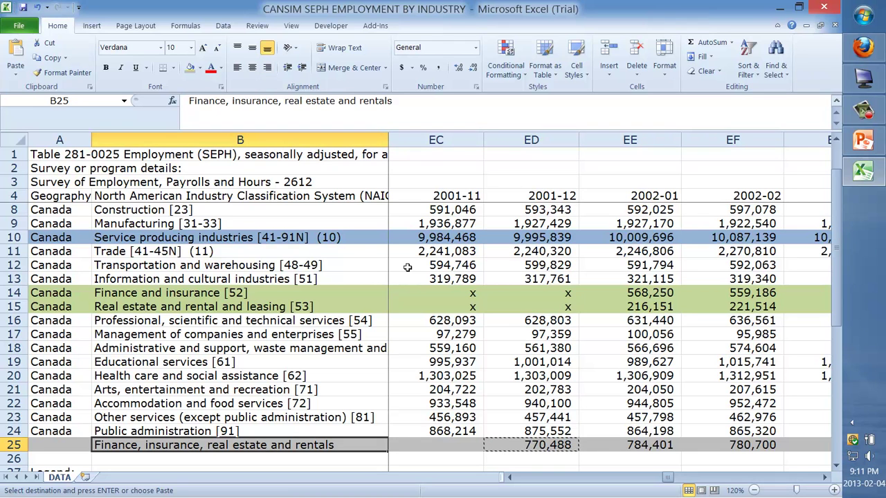
key("Right")
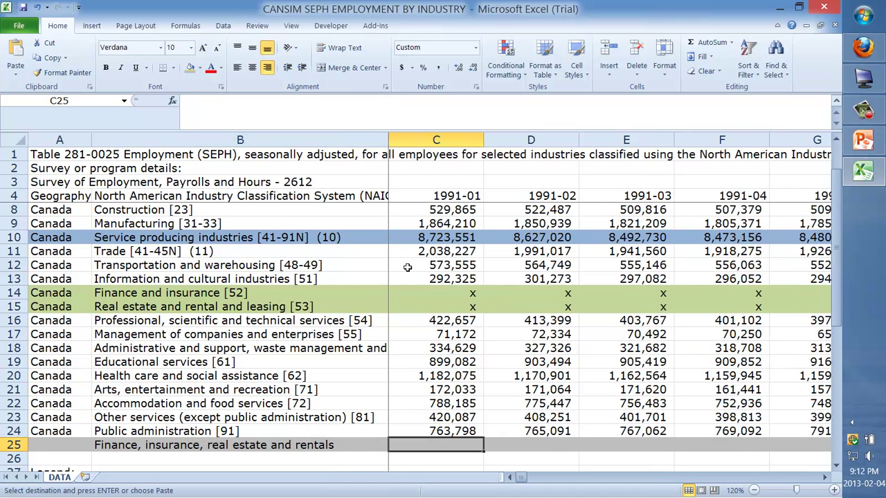
key("ctrl+shift+Right")
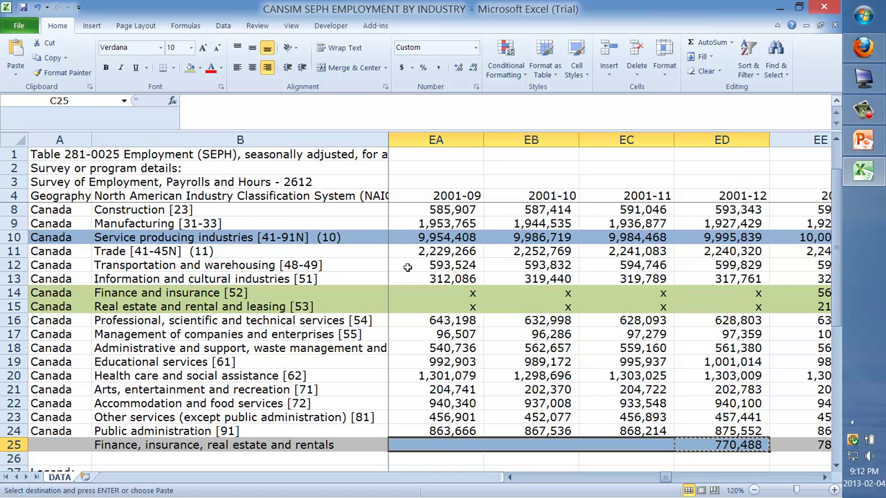
key("ctrl+v")
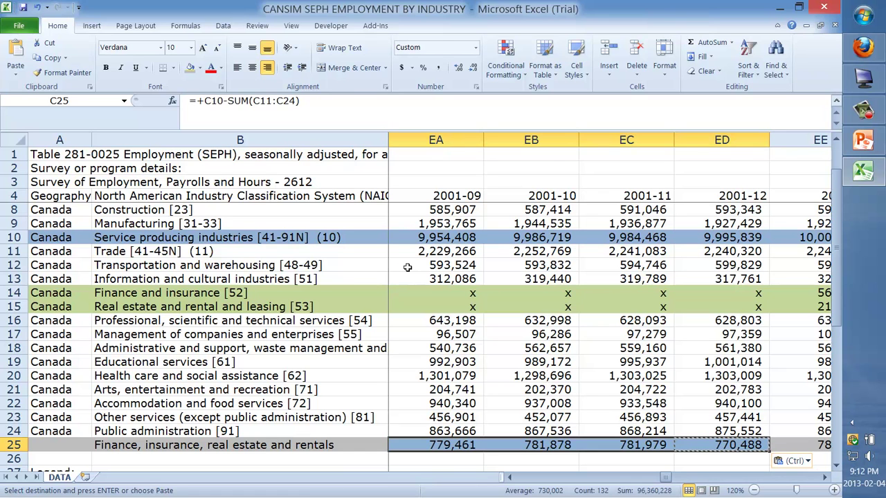
key("Left")
key("Right")
key("Right")
key("Right")
key("Right")
key("Right")
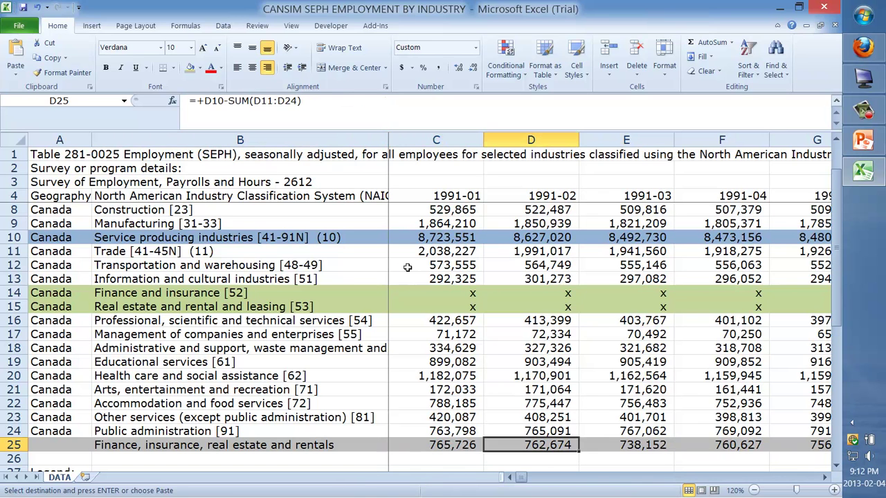
key("Left")
key("Left")
key("Left")
key("Left")
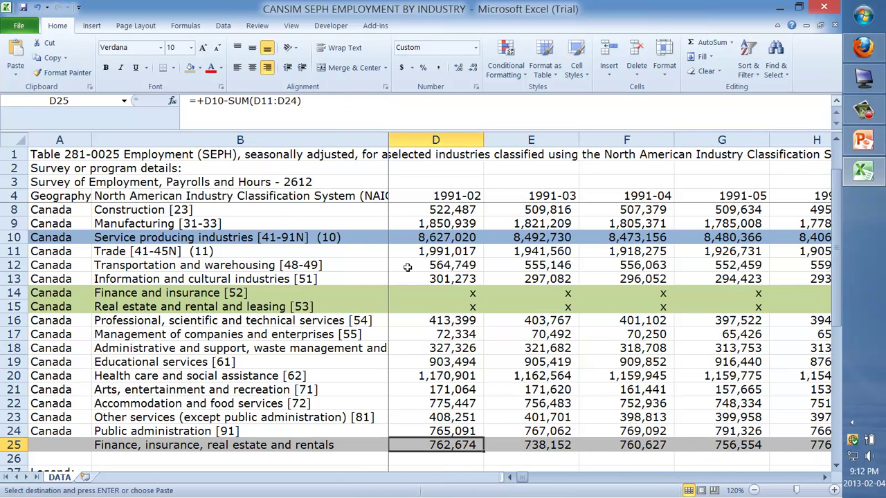
key("Right")
key("Left")
key("Left")
key("Left")
key("Right")
key("Right")
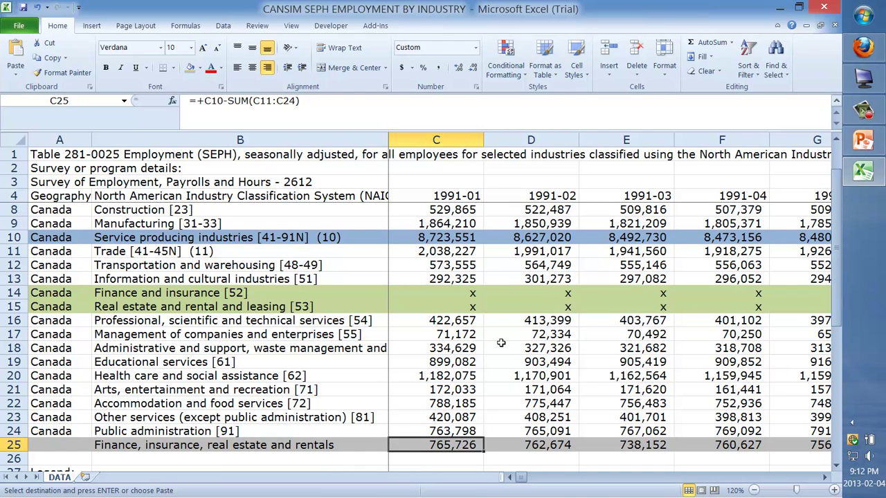
left_click(225, 103)
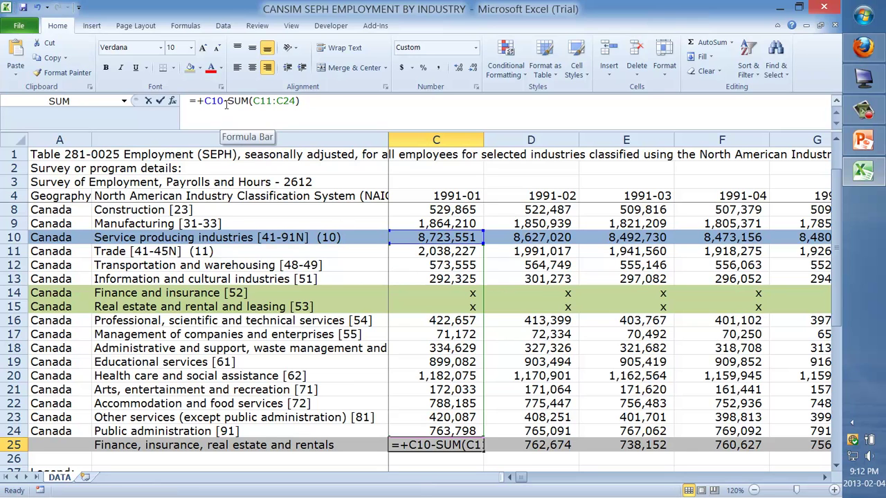
left_click(438, 236)
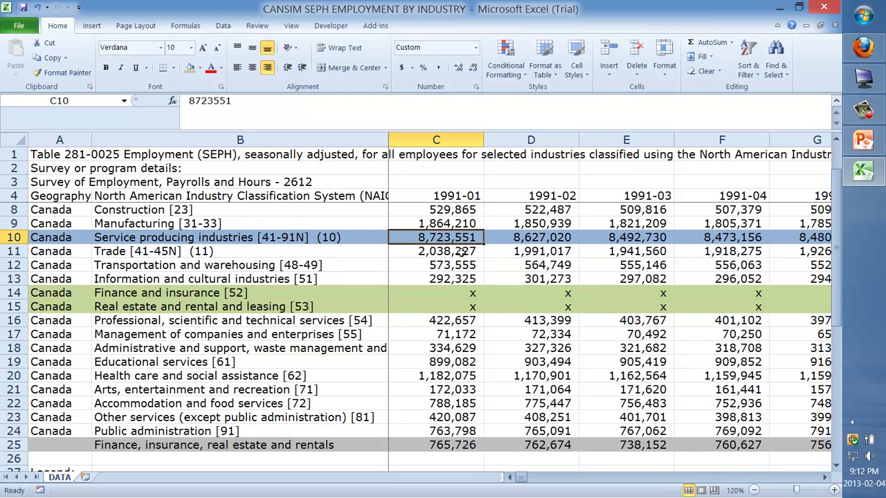
left_click(462, 254)
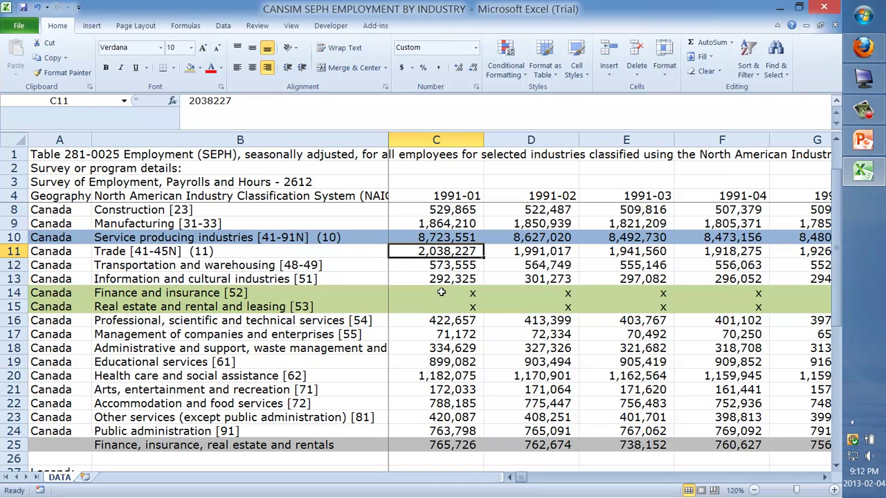
left_click(444, 430)
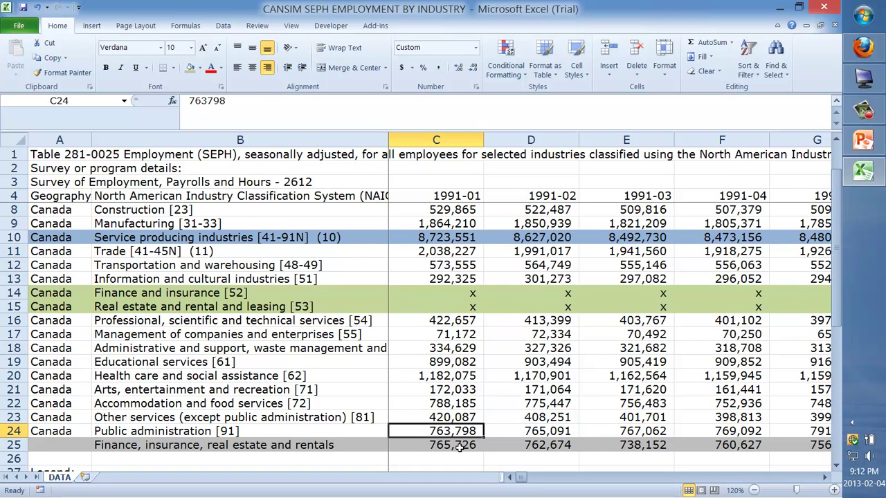
left_click(460, 446)
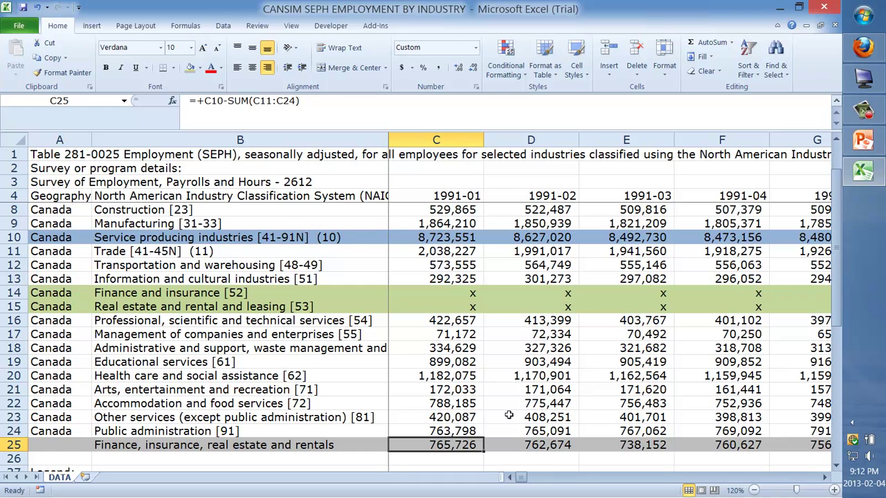
left_click(256, 446)
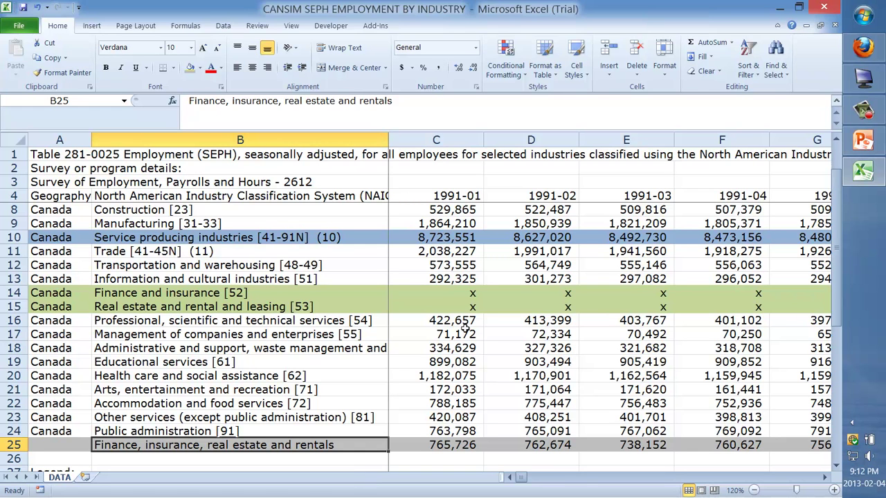
left_click(459, 210)
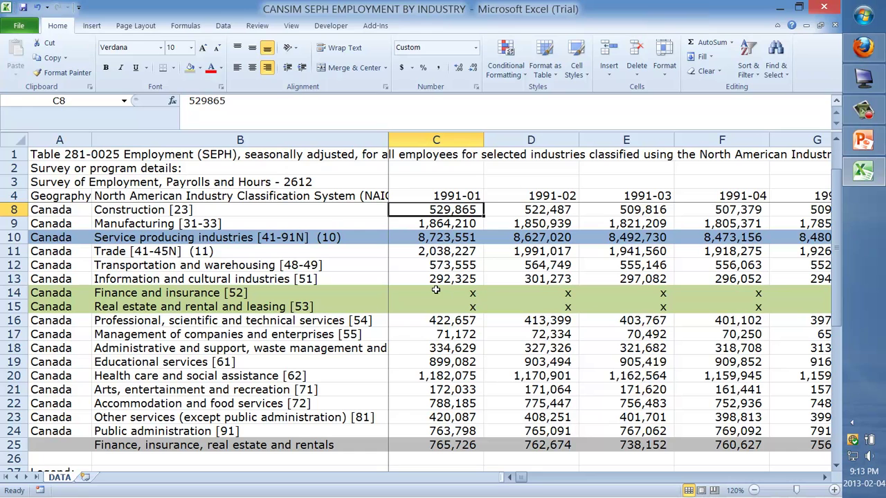
left_click(448, 257)
left_click(453, 265)
left_click(441, 210)
left_click(458, 223)
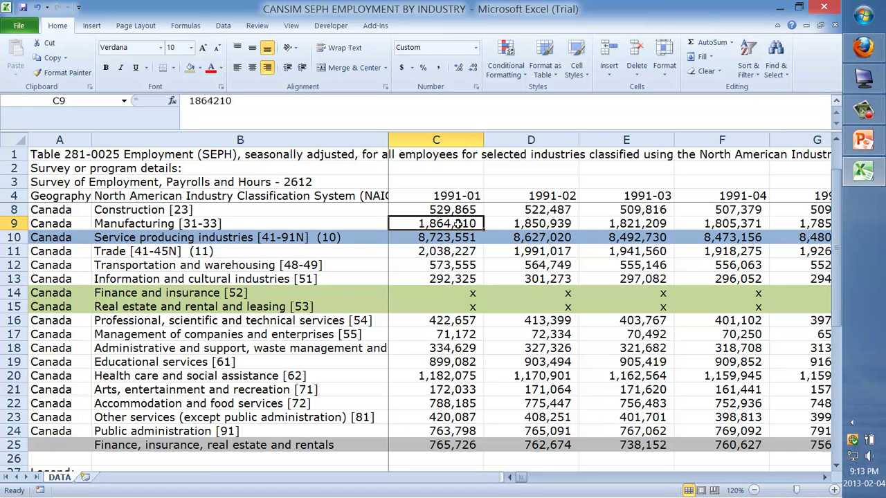
left_click(446, 209)
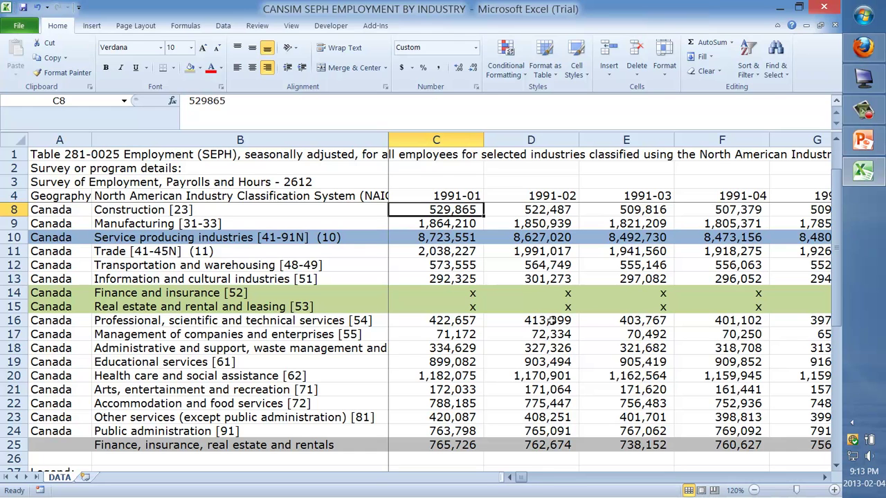
left_click(434, 446)
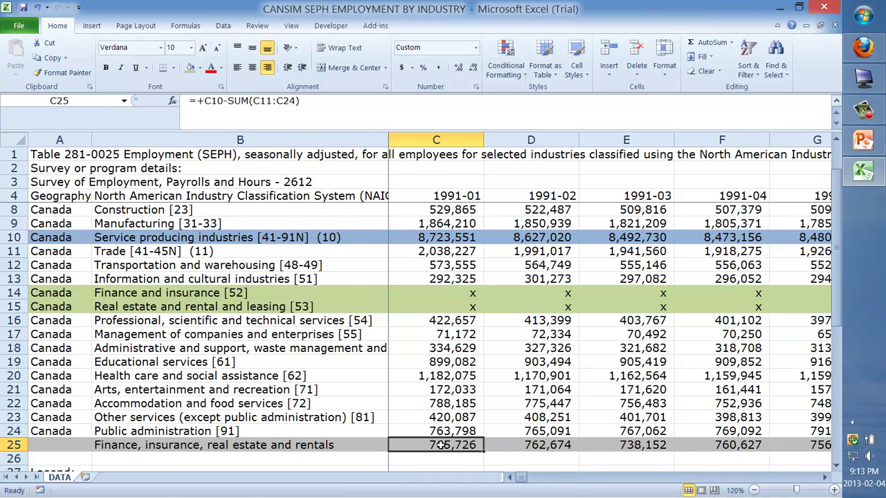
left_click(326, 445)
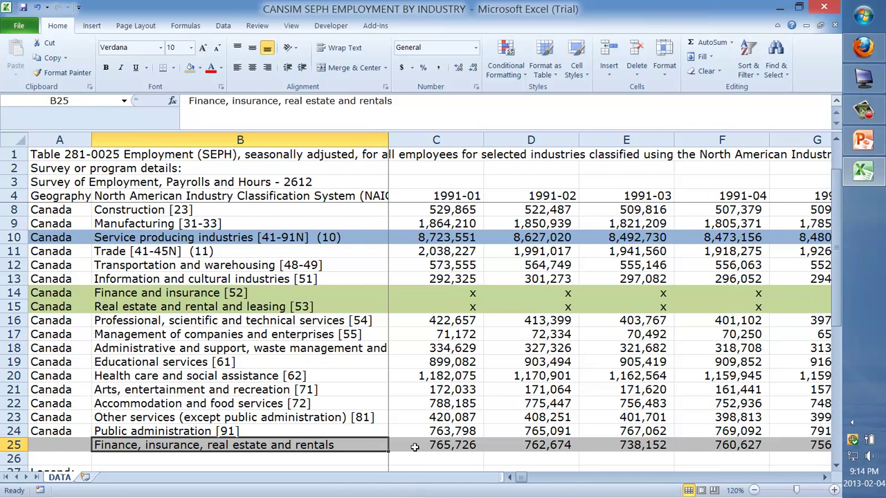
left_click(460, 444)
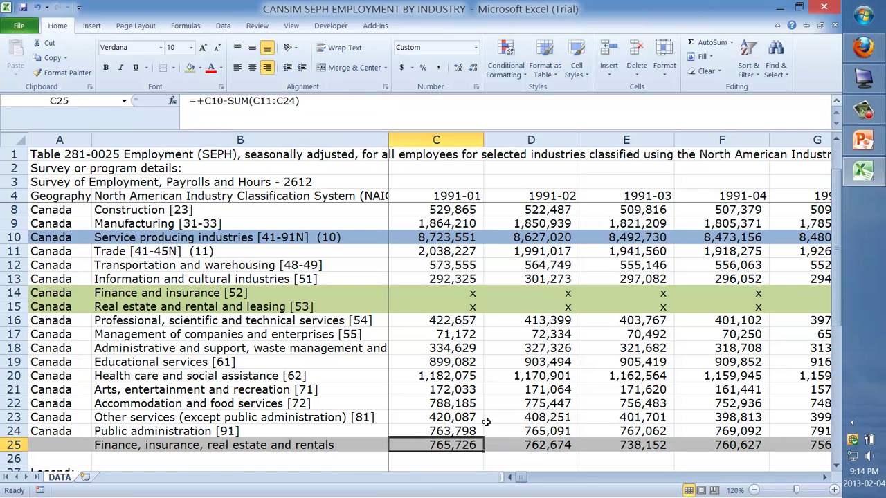
Select B25:JE25, the Finance row label through its 2012-11 value.
left_click(548, 449)
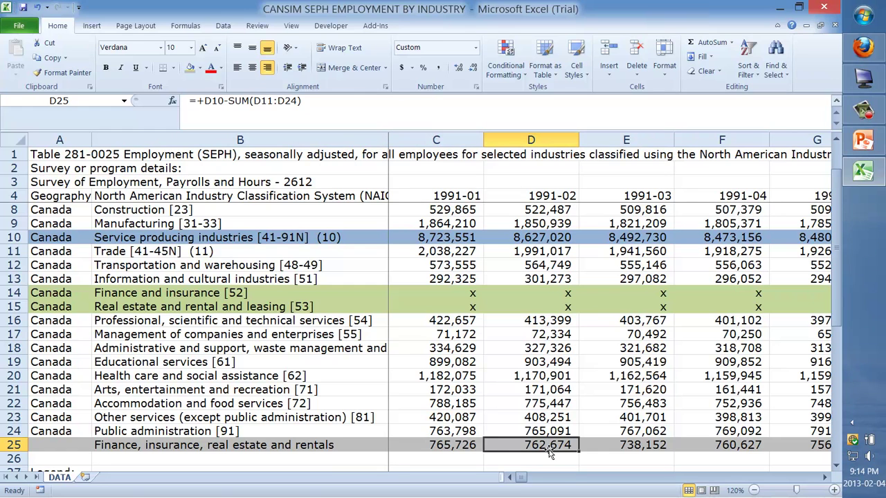
key("Left")
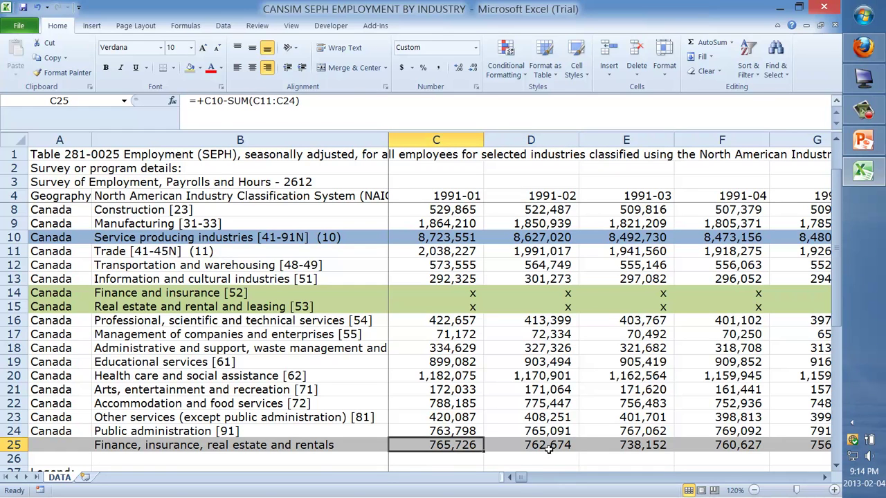
key("Left")
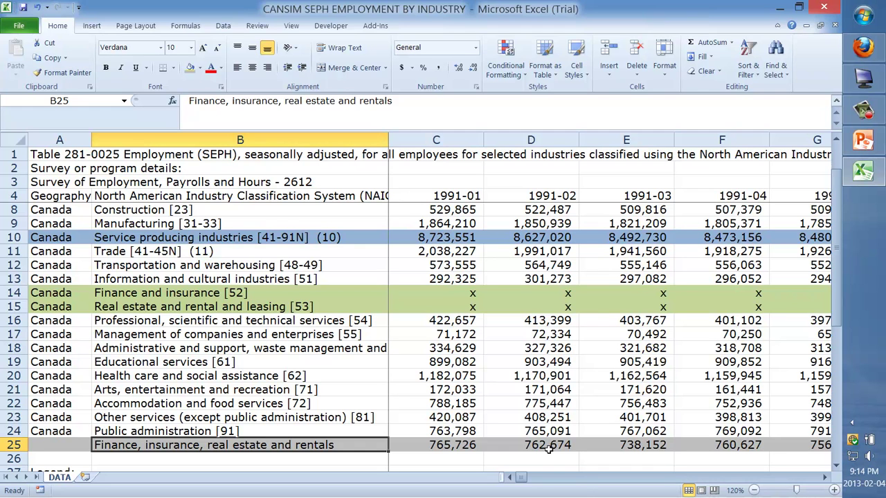
key("shift+Right")
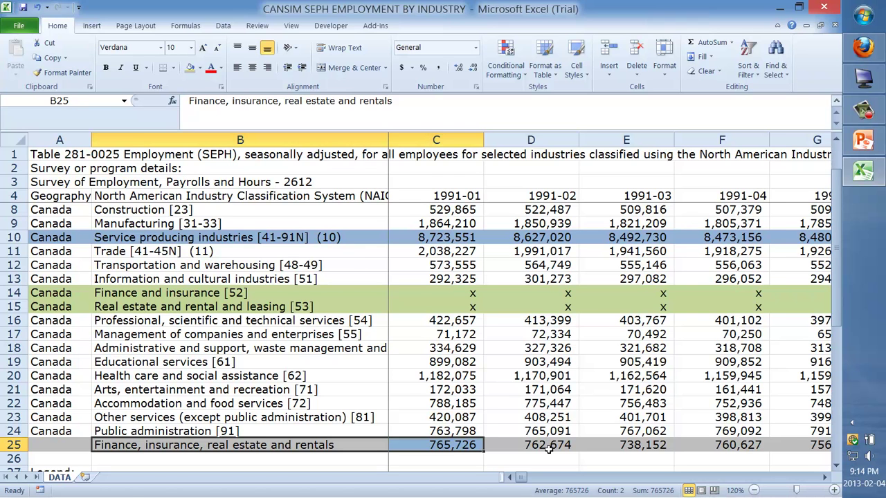
key("ctrl+shift+Right")
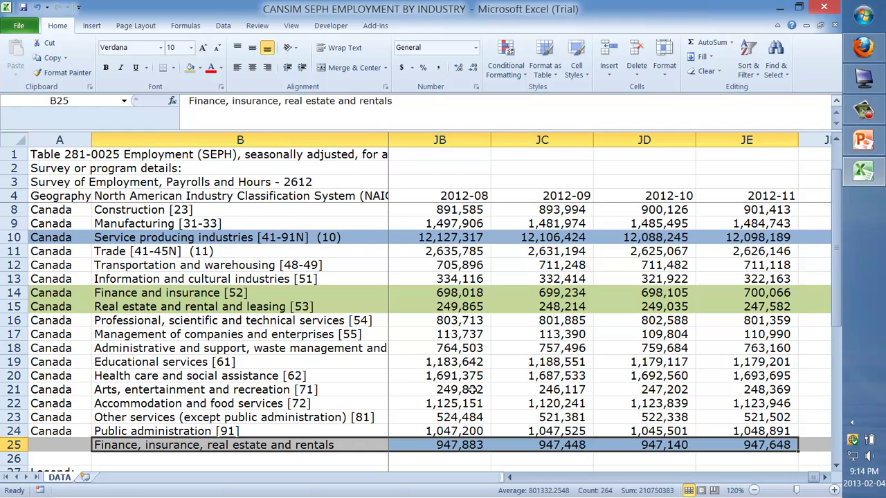
Insert a plain 2-D Line chart of the selected row 25 data.
left_click(91, 27)
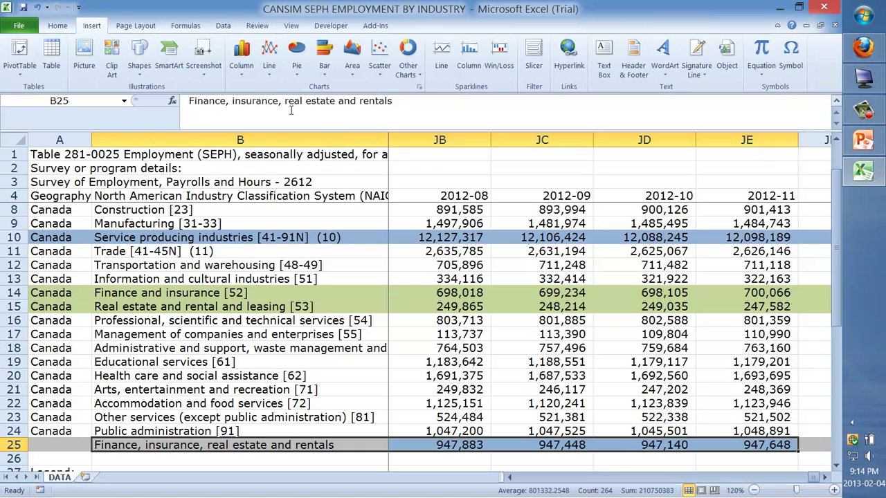
left_click(269, 59)
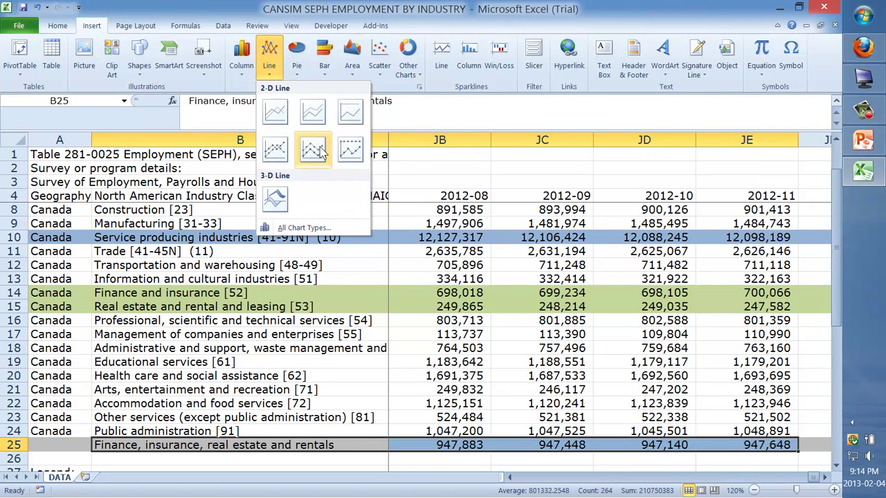
left_click(274, 115)
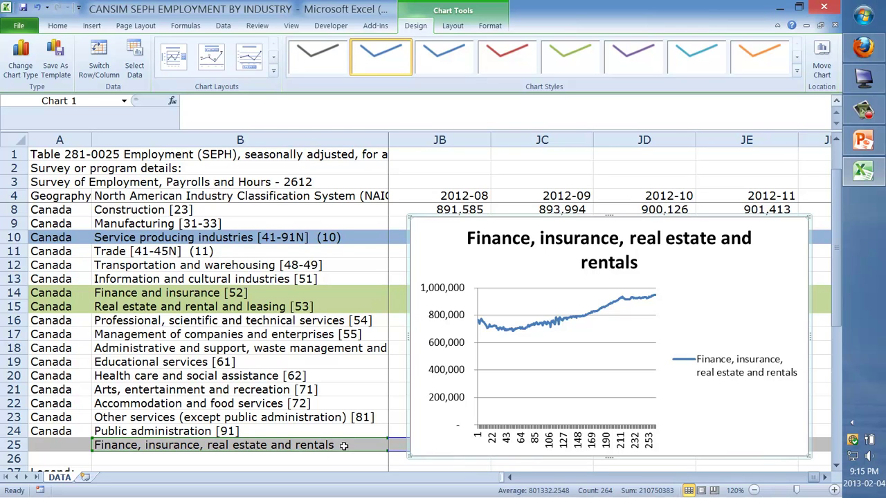
left_click(754, 365)
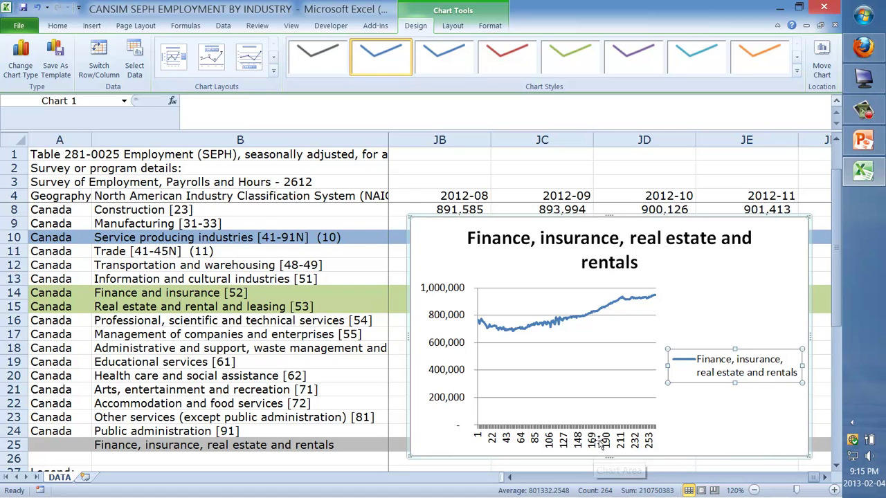
left_click(447, 343)
left_click(454, 319)
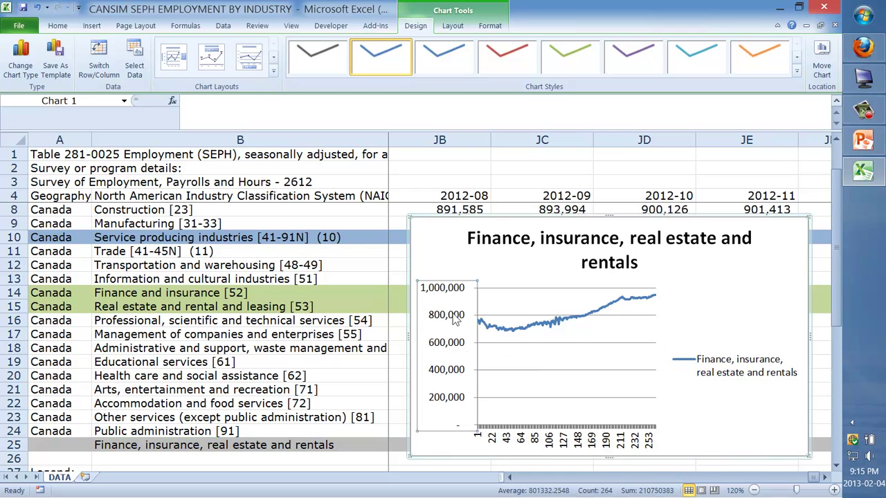
left_click(593, 445)
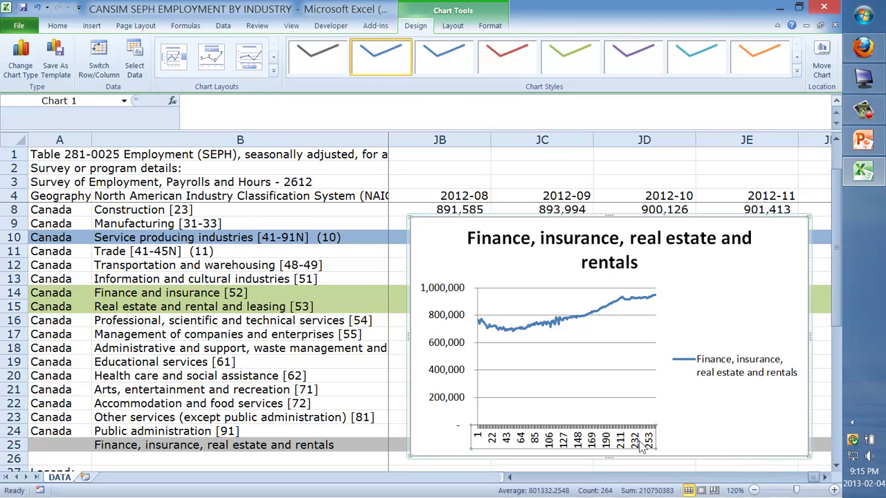
left_click(580, 362)
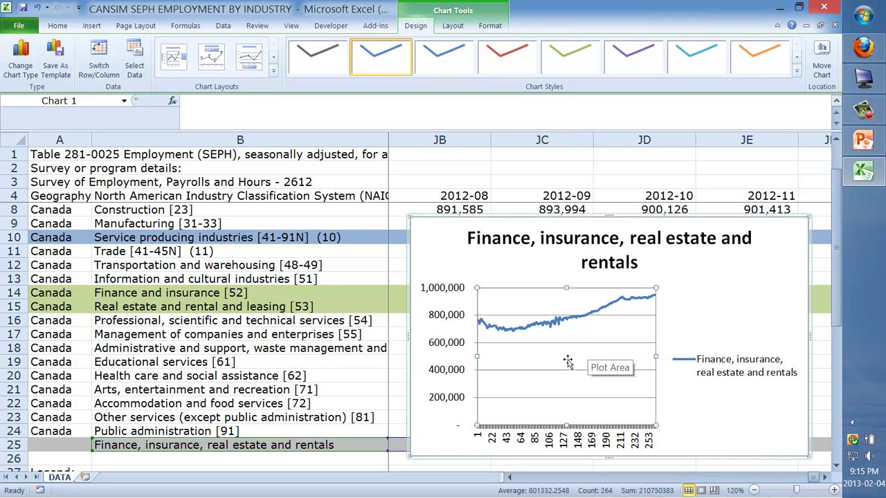
Set the horizontal axis labels range to =DATA!$C$4:$JE$4, months 1991-01 to 2012-11.
right_click(567, 361)
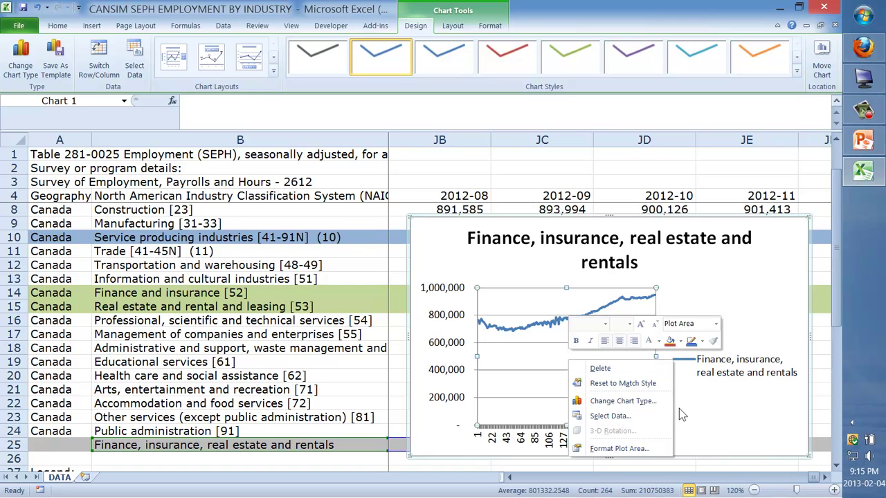
left_click(626, 417)
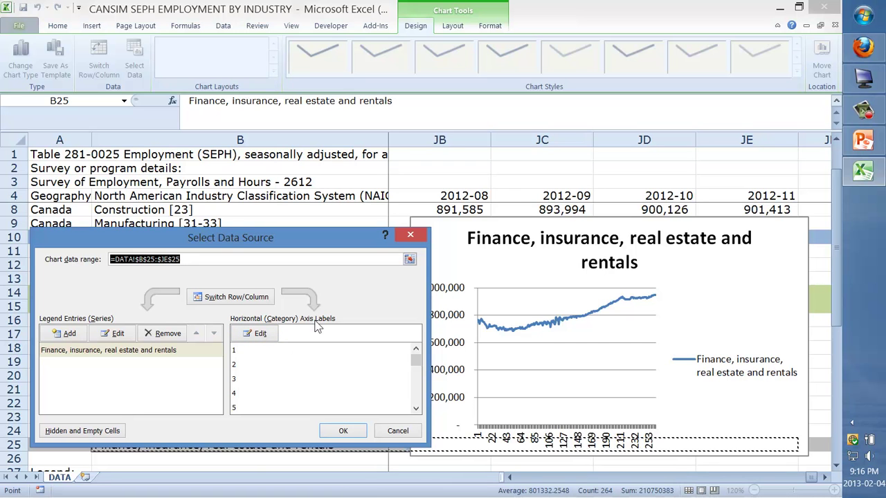
left_click(252, 335)
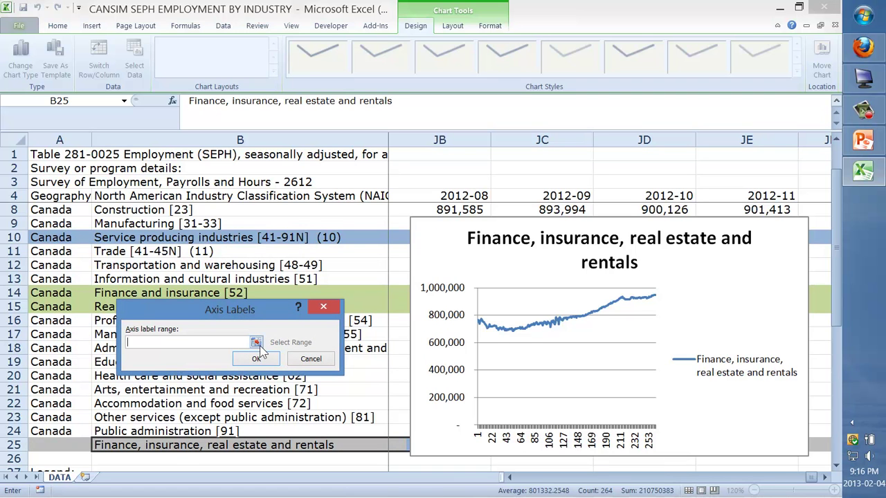
left_click(256, 343)
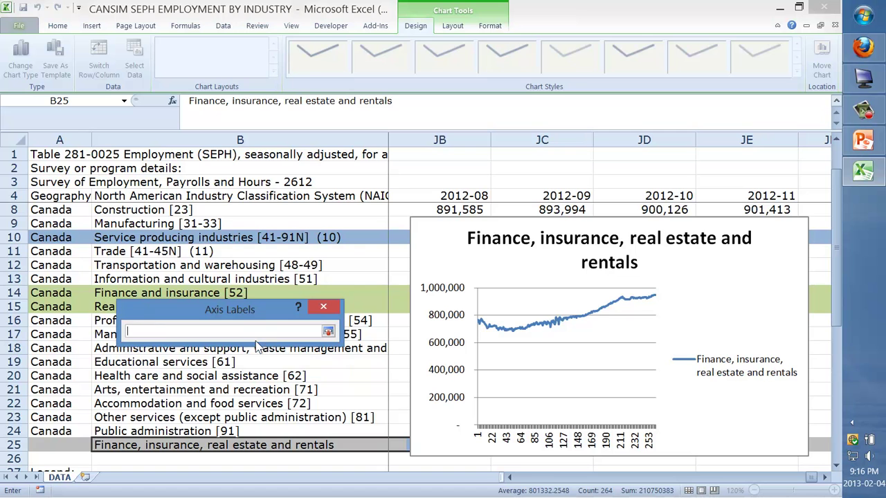
left_click(328, 332)
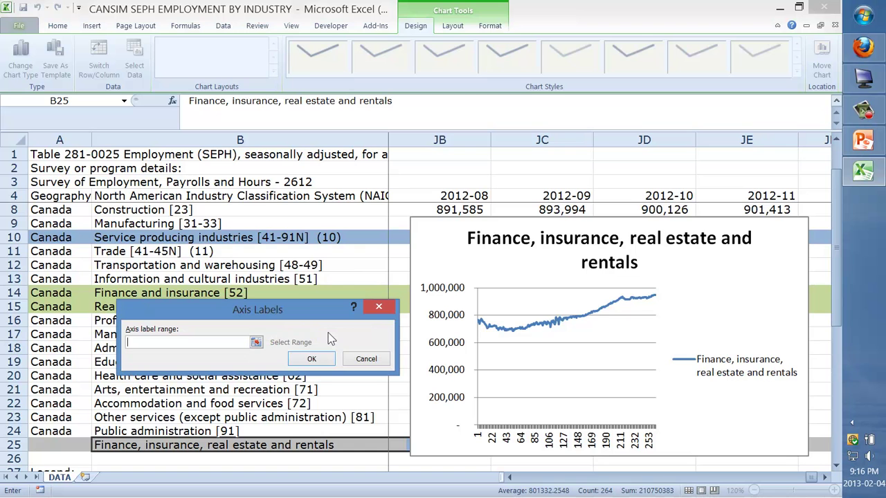
left_click(255, 342)
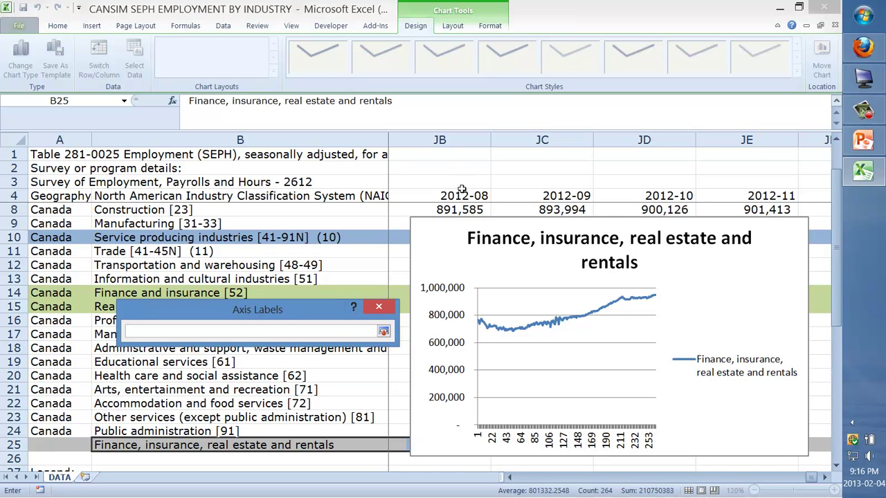
left_click(352, 196)
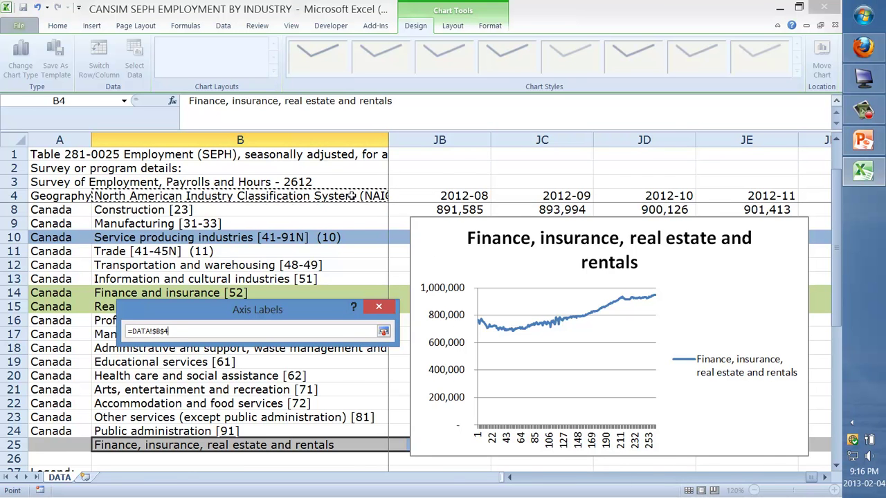
key("Right")
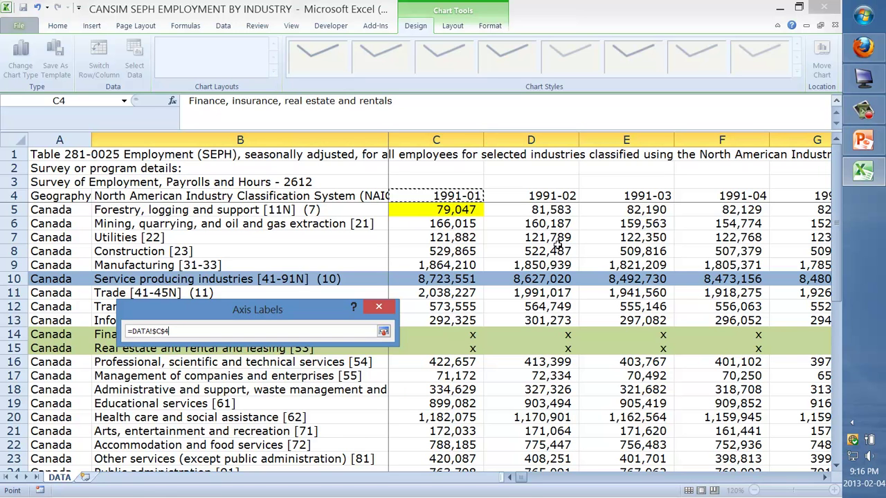
key("F8")
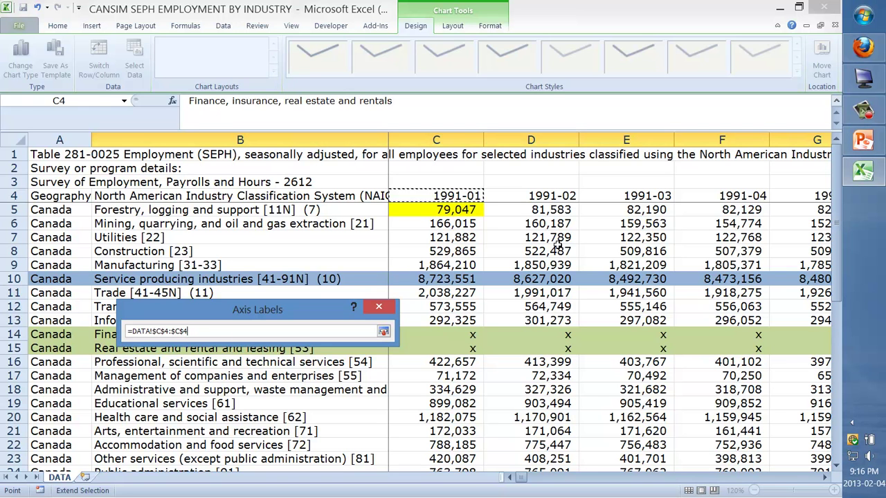
key("ctrl+Right")
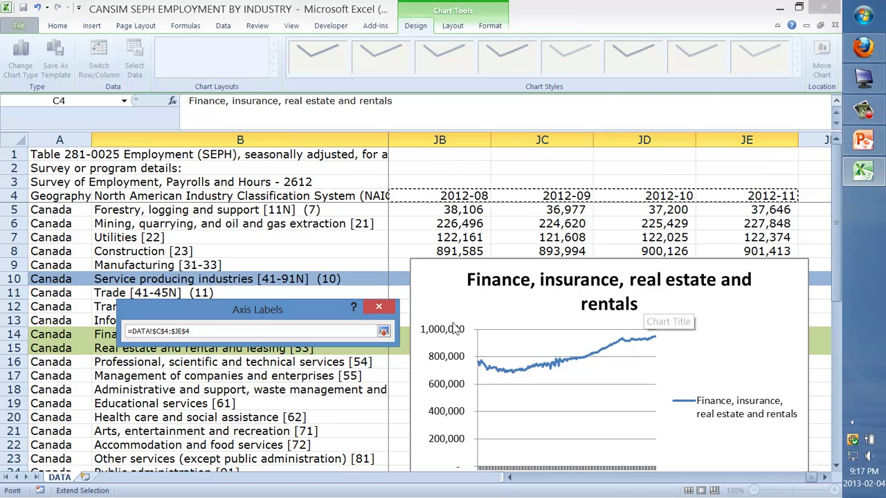
left_click(384, 333)
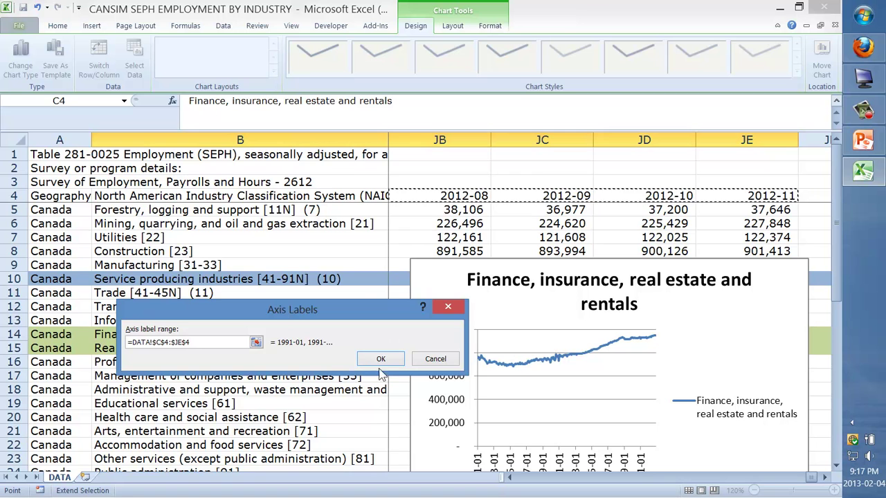
left_click(381, 359)
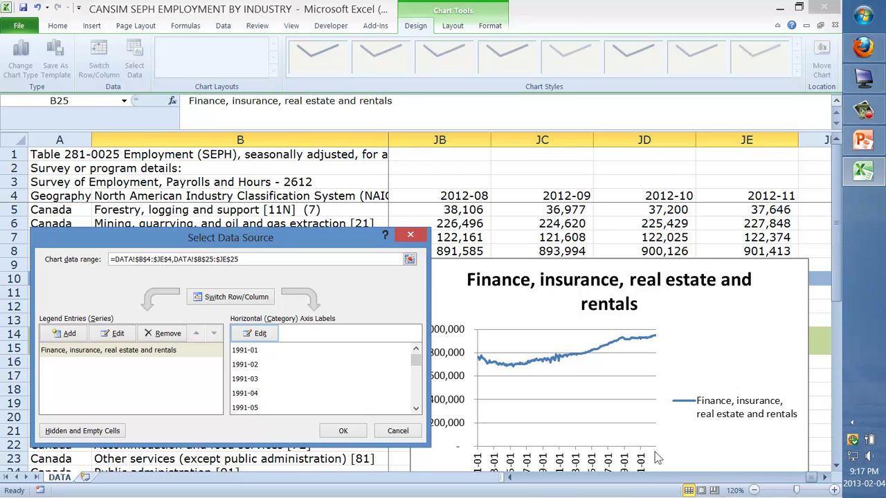
Apply the data source change and select the horizontal axis to check its month labels.
left_click(343, 430)
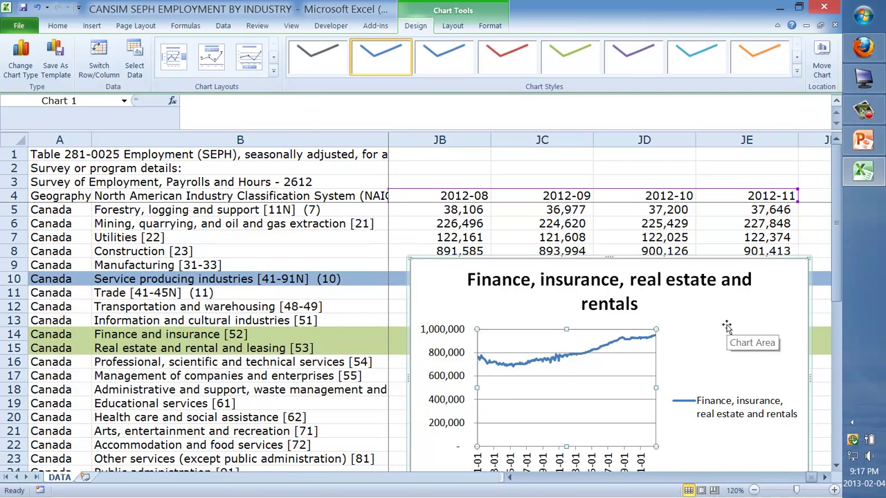
scroll(726, 327, "down", 3)
scroll(726, 327, "up", 3)
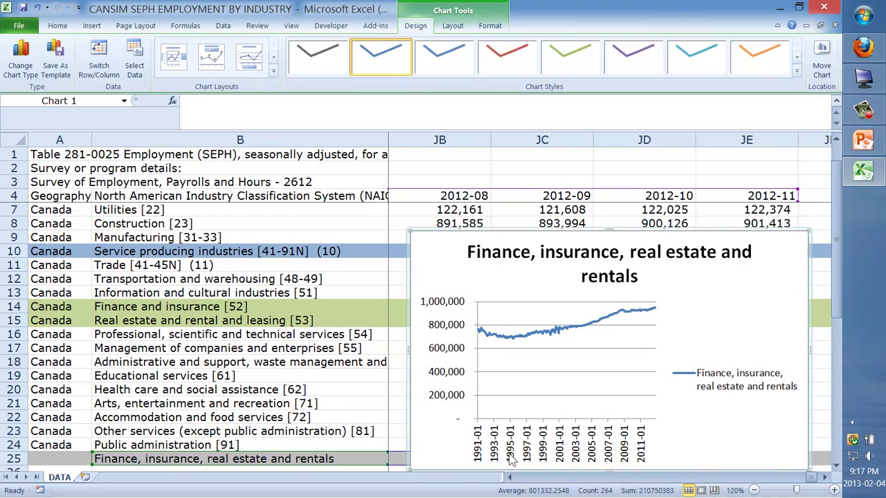
left_click(644, 451)
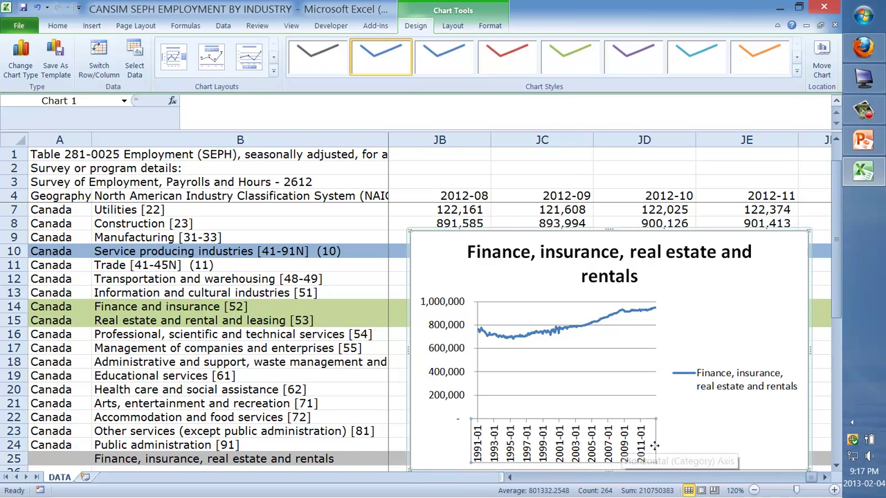
left_click(613, 440)
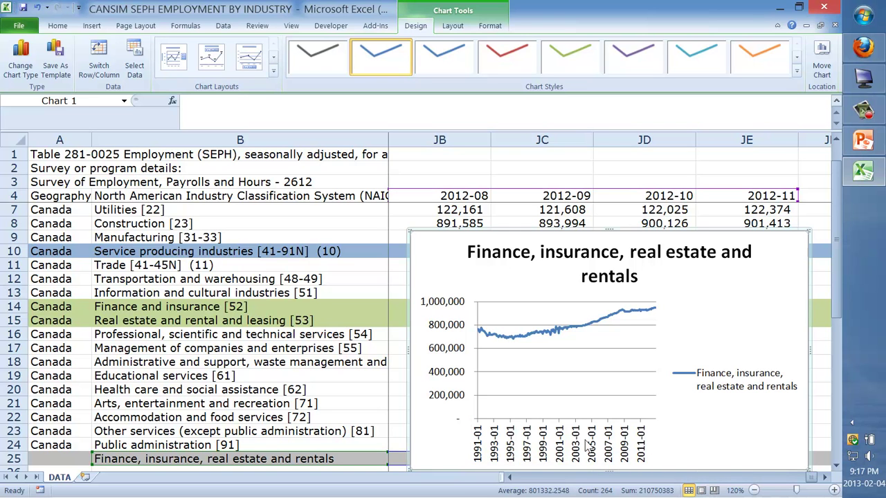
left_click(588, 443)
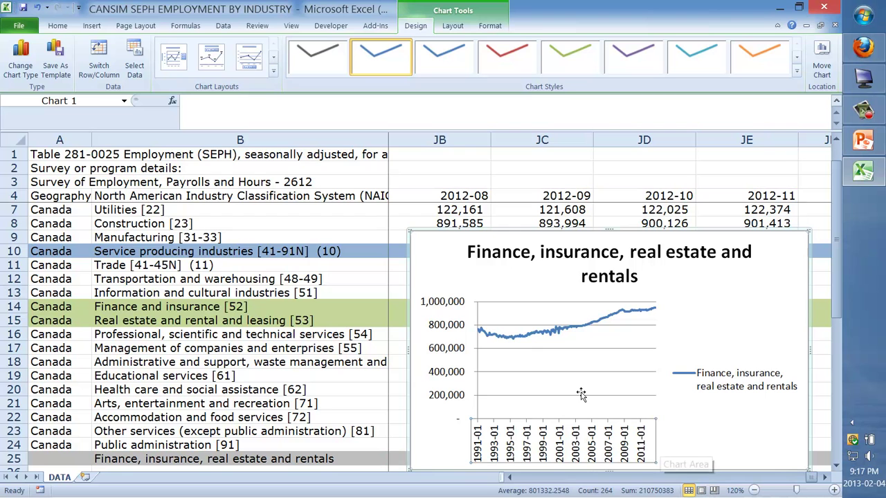
Edit the chart series to use name B8 and values C8:JE8 (Construction [23]).
right_click(539, 365)
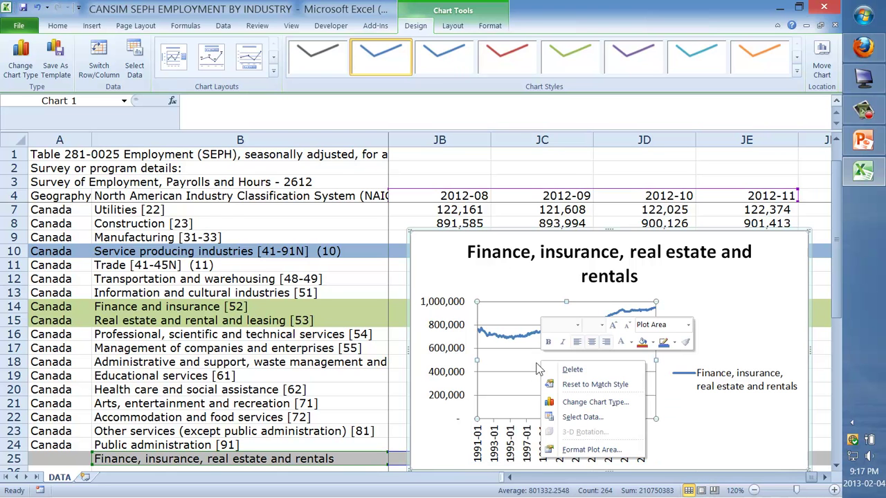
left_click(580, 418)
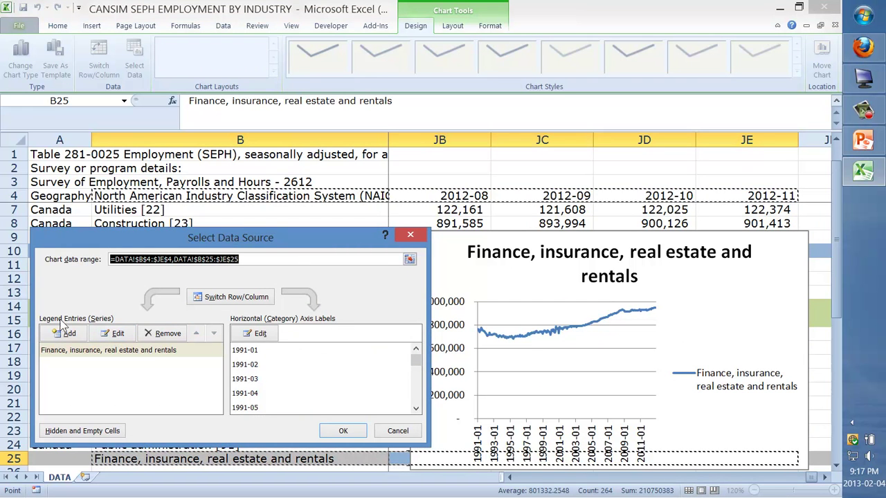
left_click(118, 336)
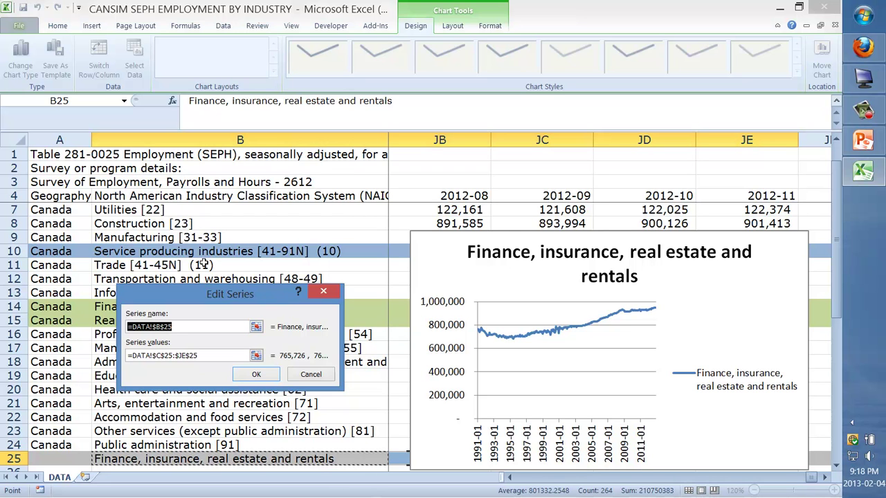
left_click(142, 225)
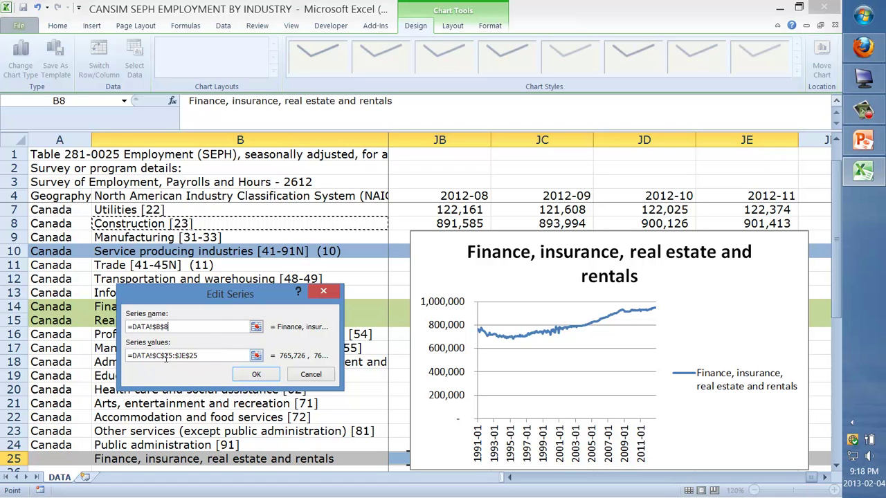
left_click(256, 355)
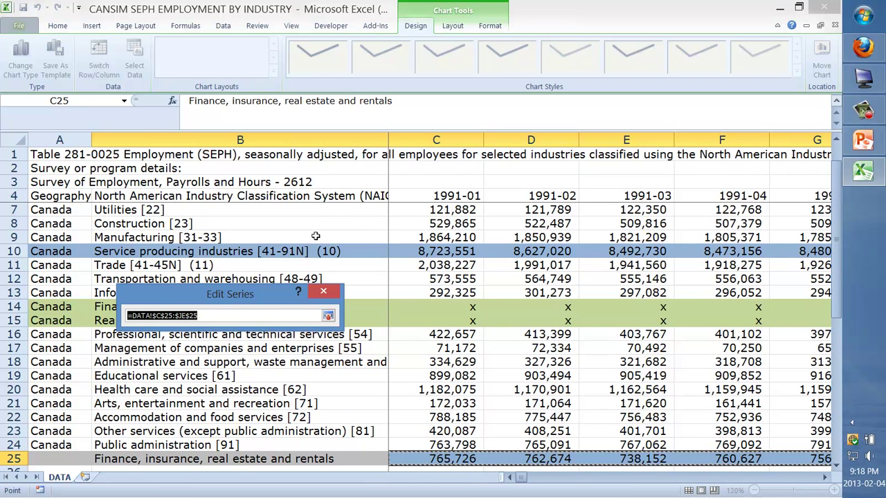
left_click(420, 224)
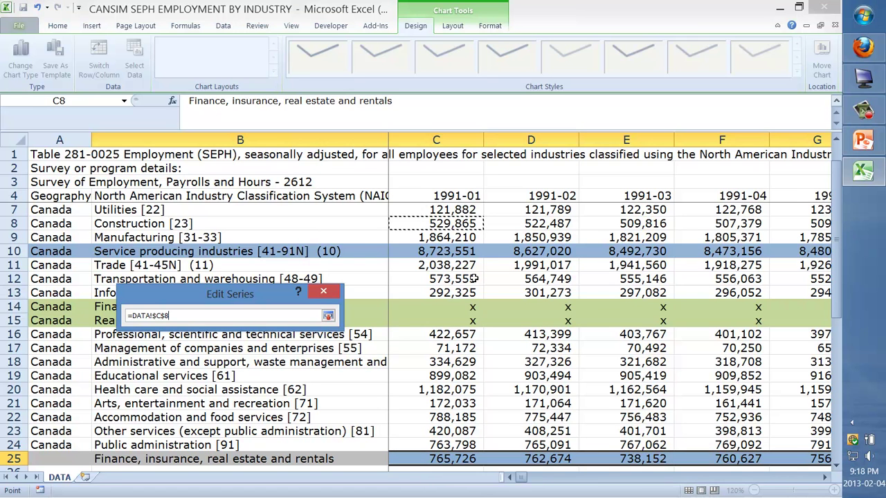
key("ctrl+shift+Right")
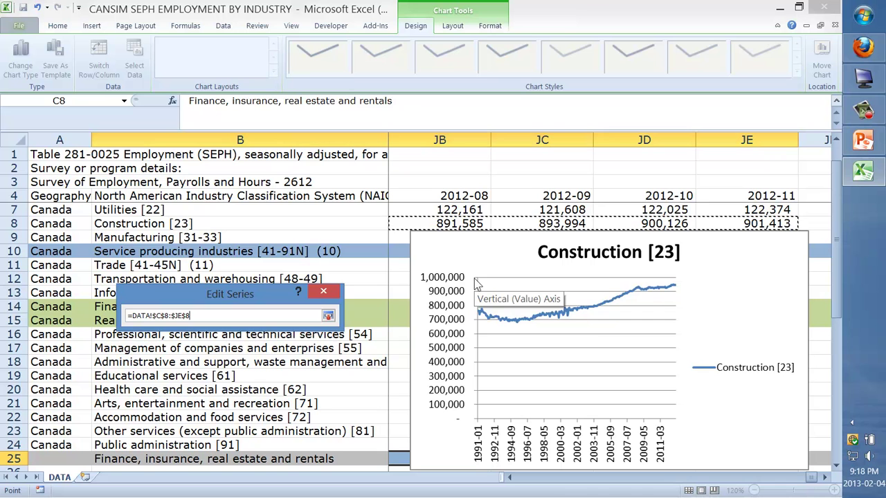
key("Return")
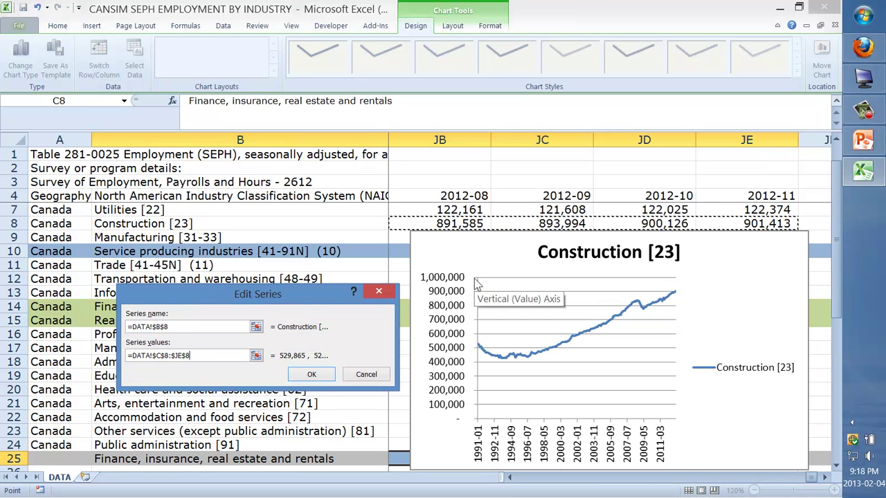
key("Return")
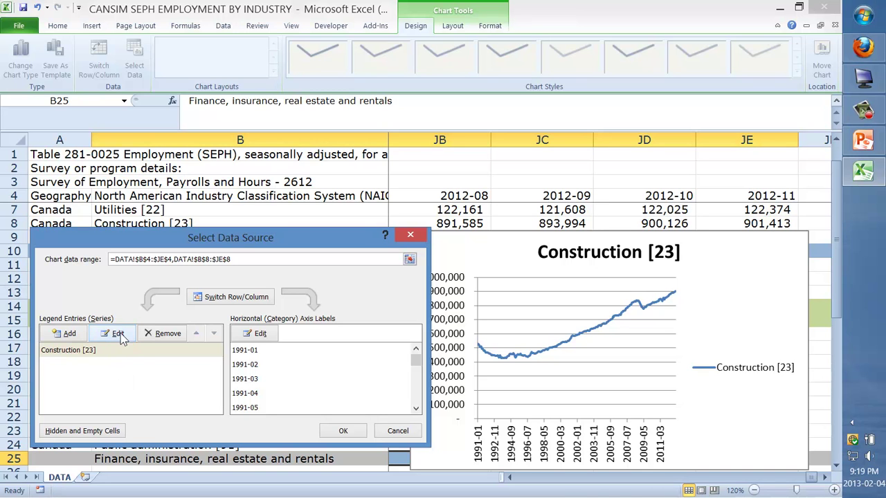
Add a second series with name B25 and values C25:JE25.
left_click(67, 334)
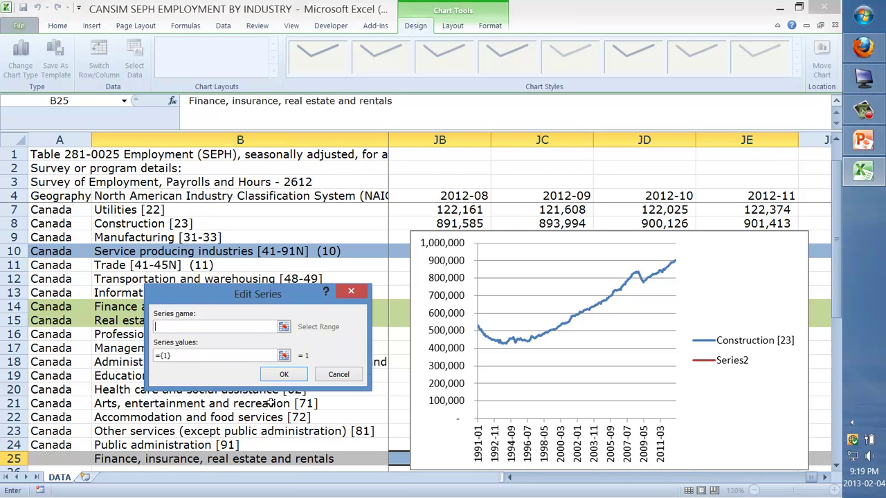
left_click(227, 461)
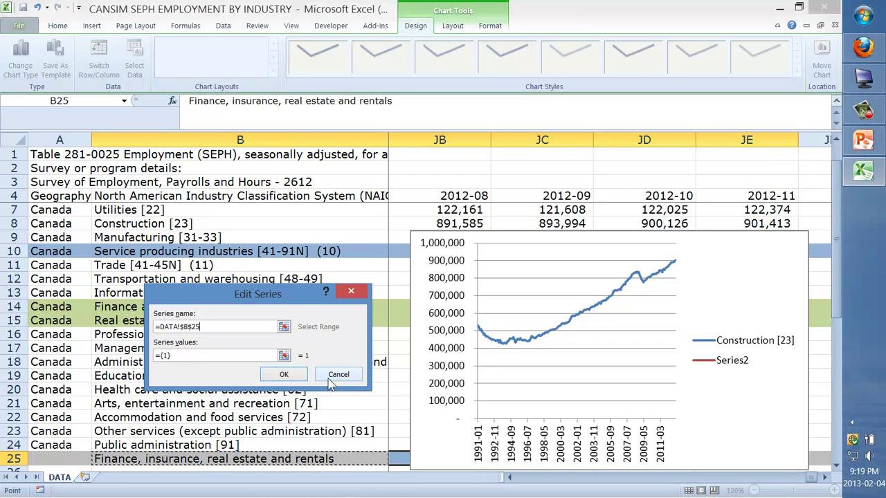
left_click(284, 356)
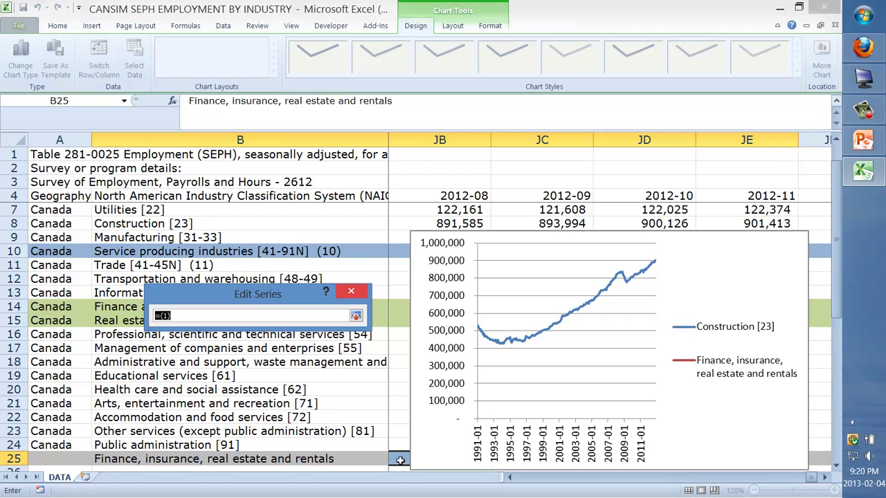
left_click_drag(400, 460, 360, 459)
left_click(360, 459)
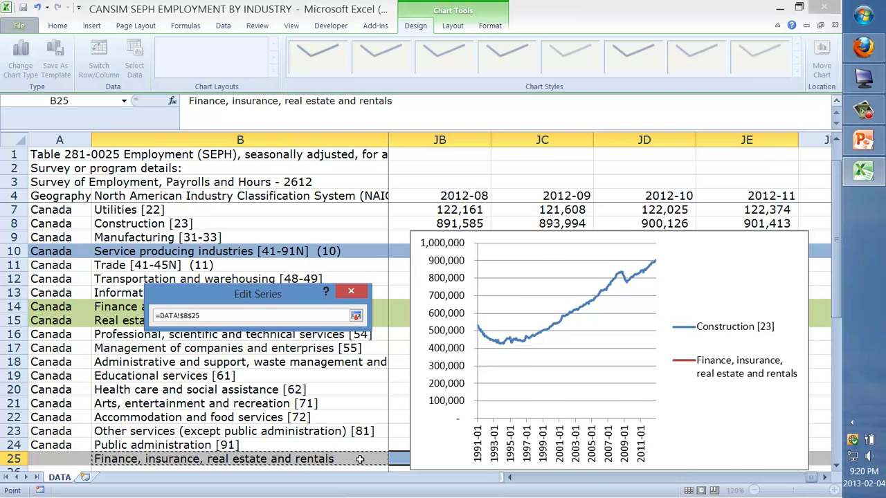
key("Right")
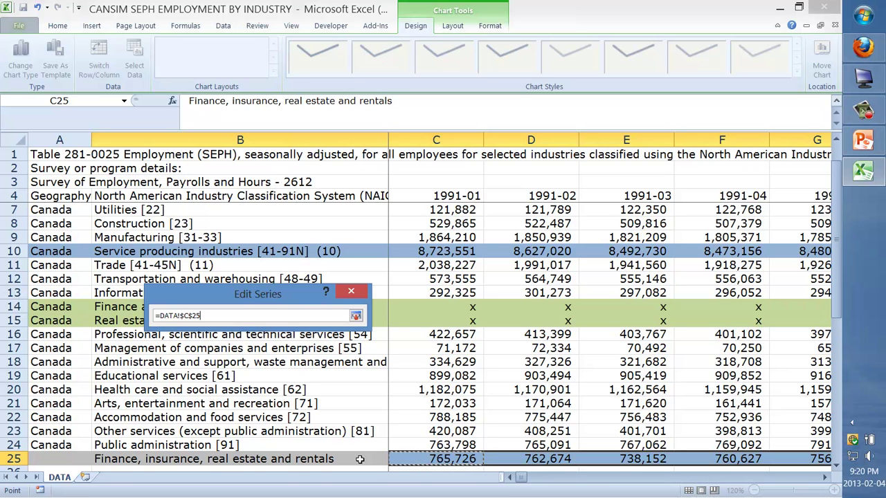
key("ctrl+shift+Right")
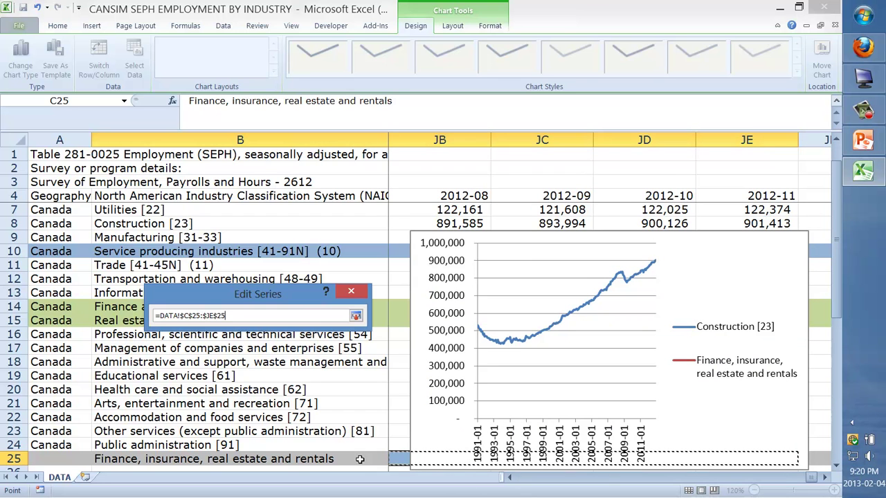
key("Return")
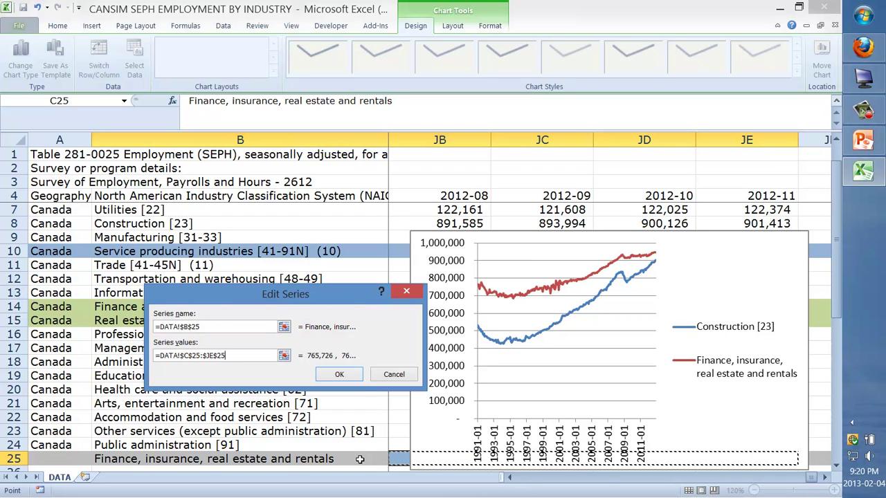
key("Return")
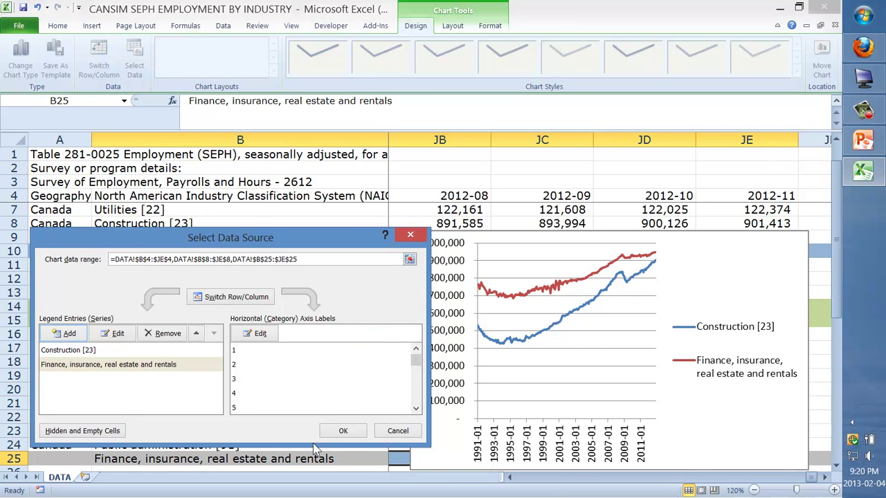
Apply the two-series data, shrink the legend and widen the plot area rightward.
left_click(344, 432)
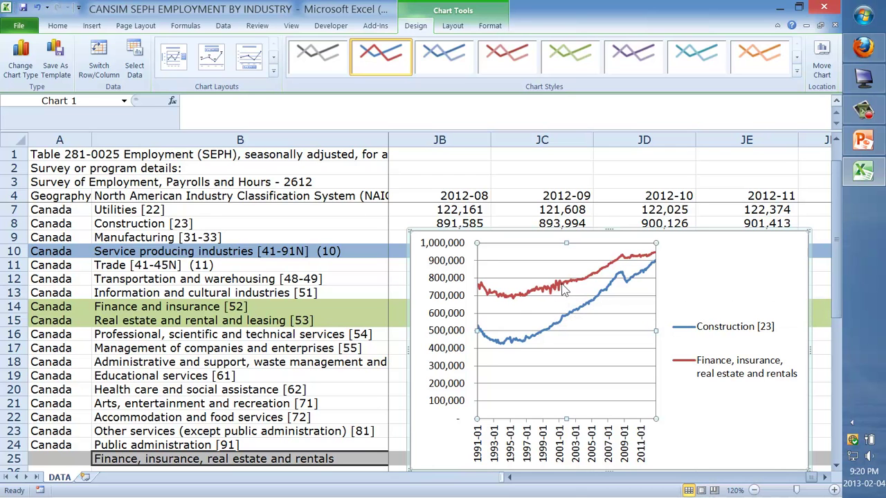
left_click(739, 351)
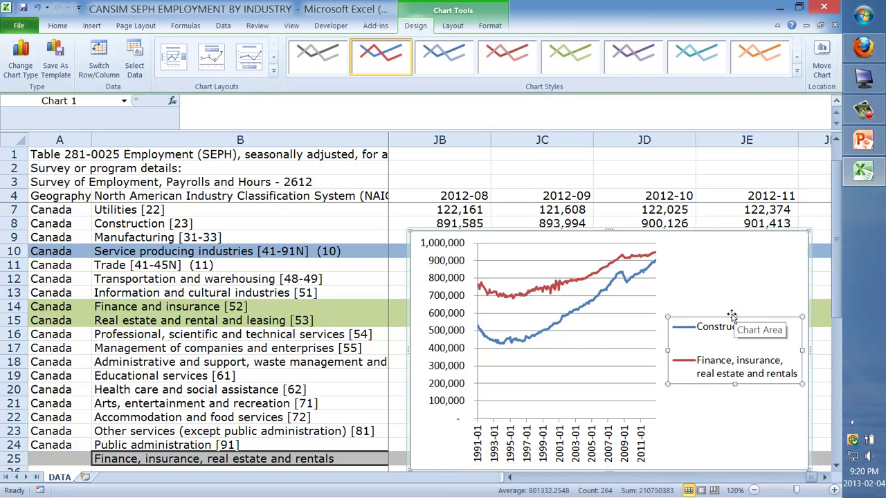
left_click_drag(736, 337, 569, 377)
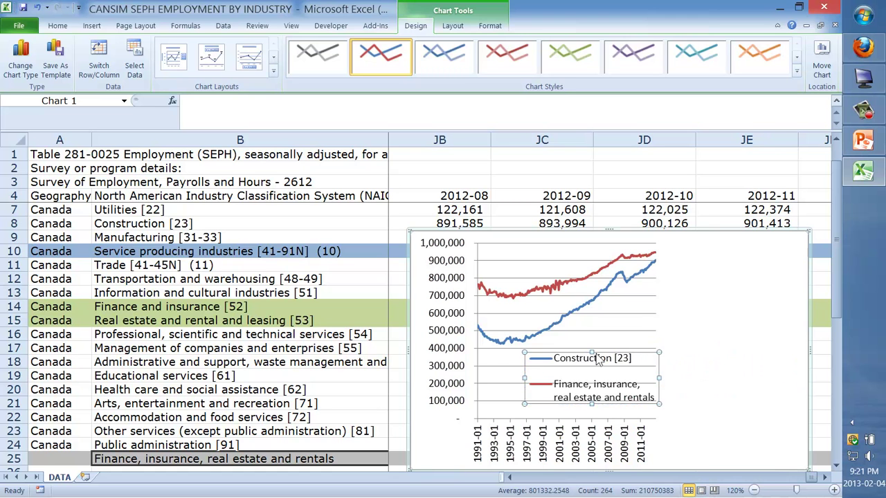
left_click(643, 326)
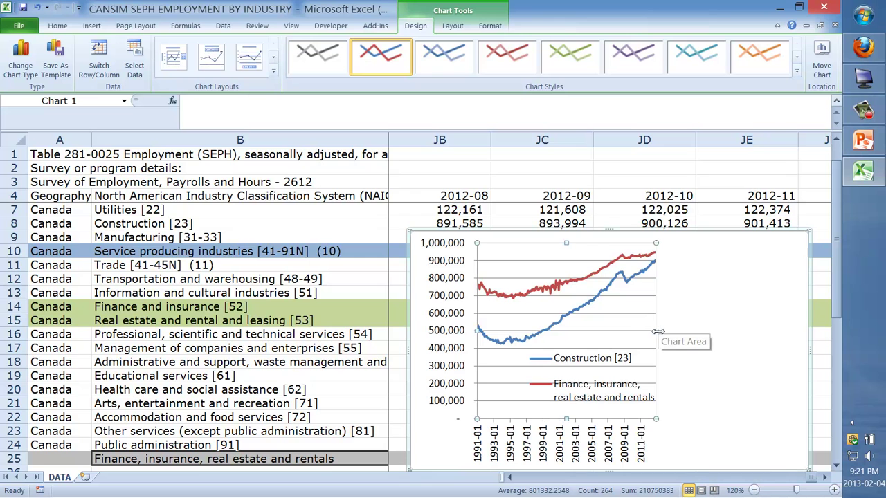
left_click_drag(658, 332, 799, 339)
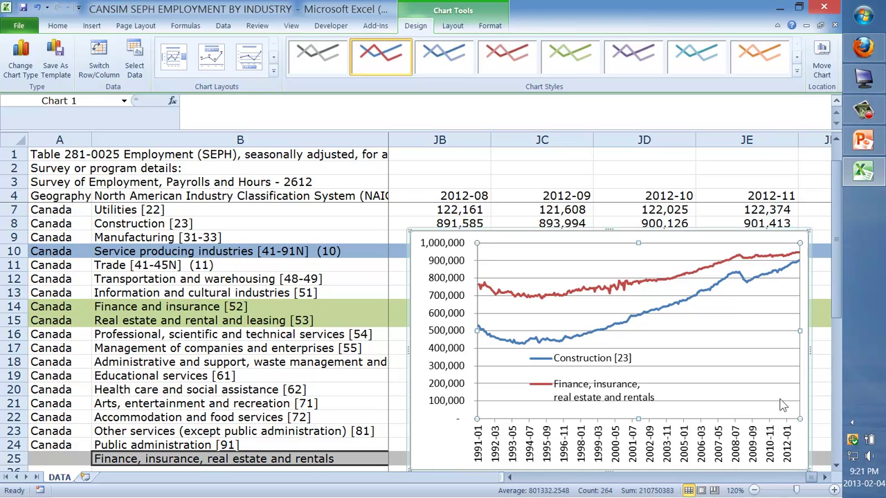
Use Move Chart to relocate the line chart onto a new sheet named CHART.
right_click(450, 450)
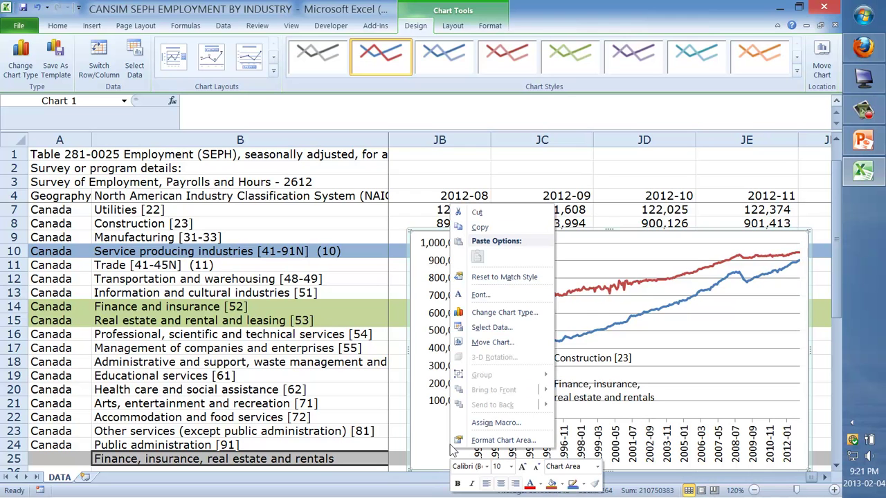
left_click(514, 342)
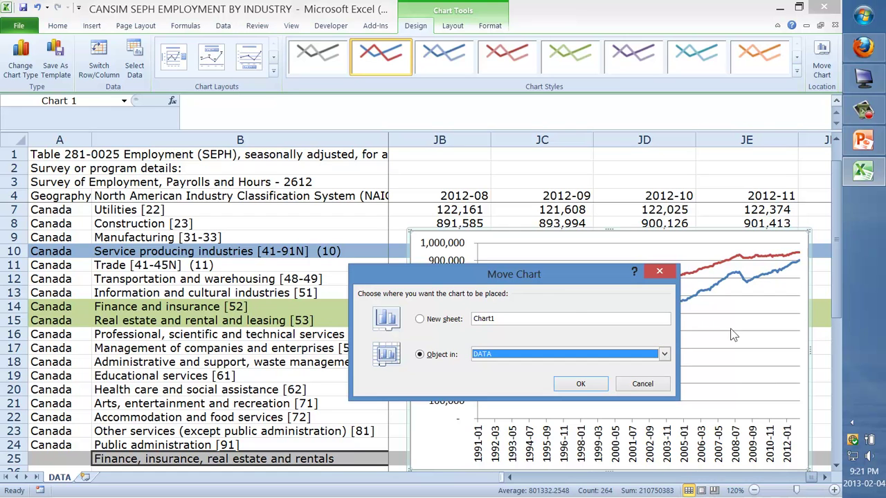
left_click(441, 317)
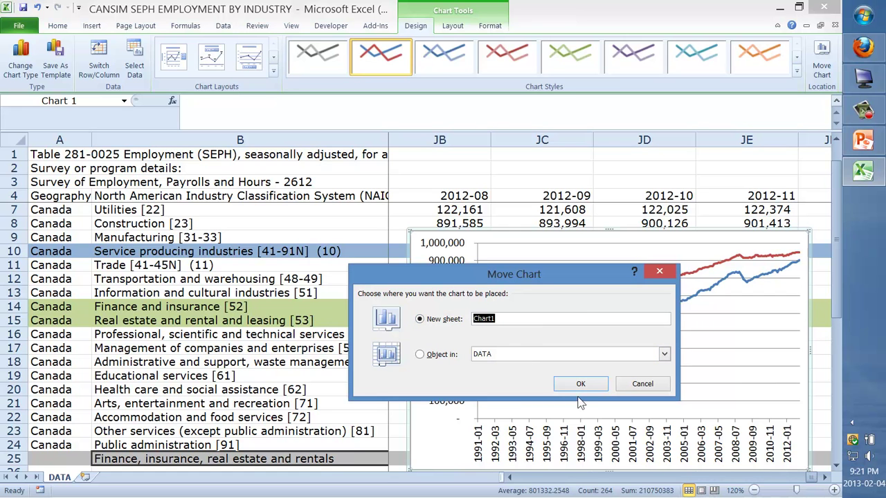
type("CHART")
left_click(579, 383)
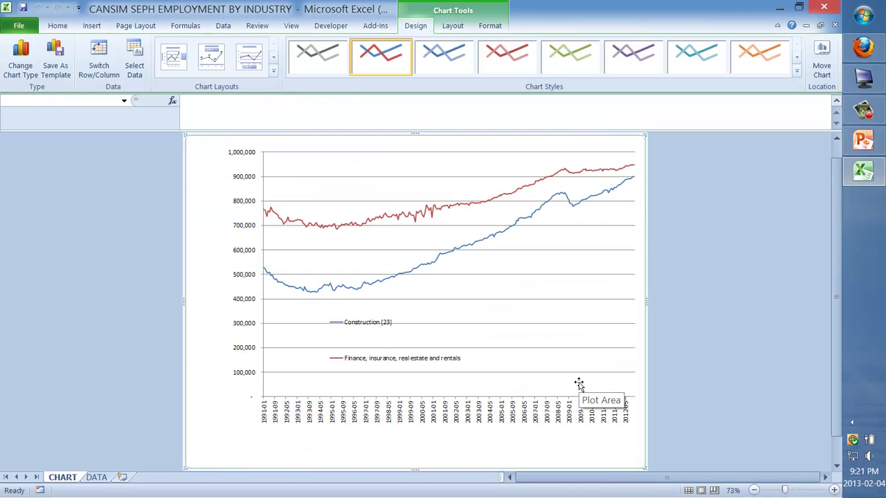
left_click(372, 344)
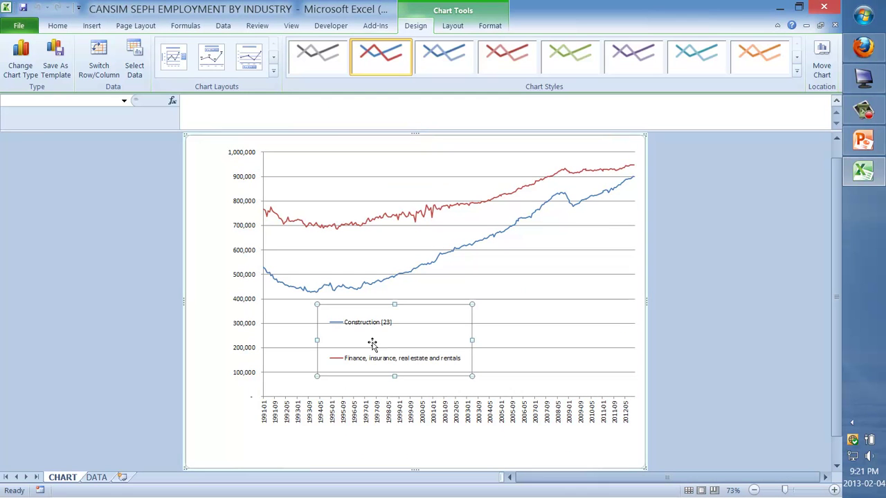
left_click(521, 288)
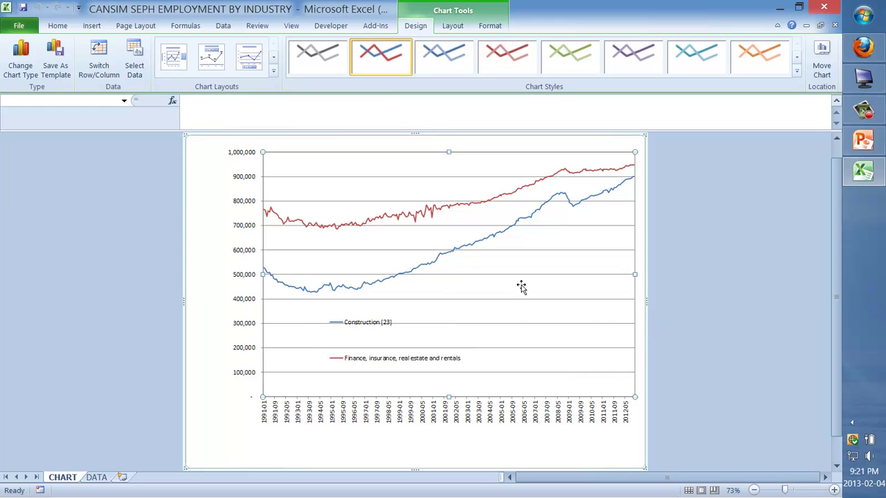
right_click(479, 247)
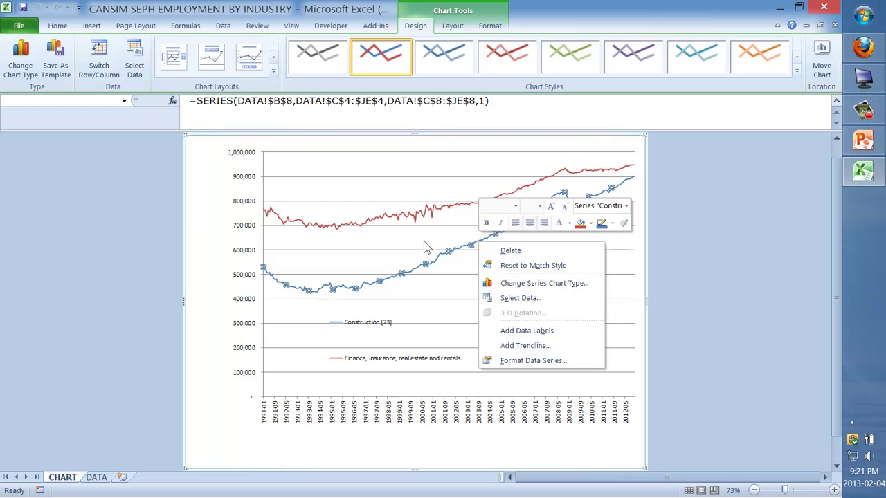
key("Escape")
left_click(501, 307)
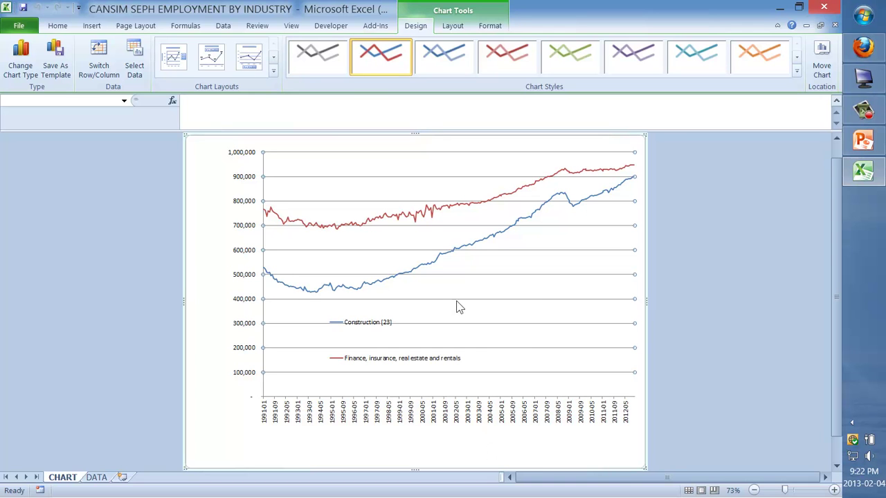
Add a text box reading 'ALL OVER THE PLACE' right of centre near the 400,000 line.
left_click(92, 28)
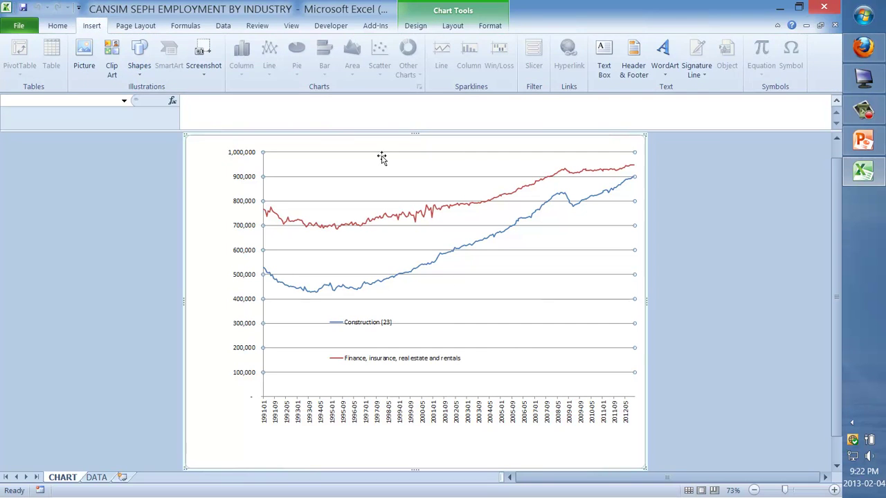
left_click(604, 54)
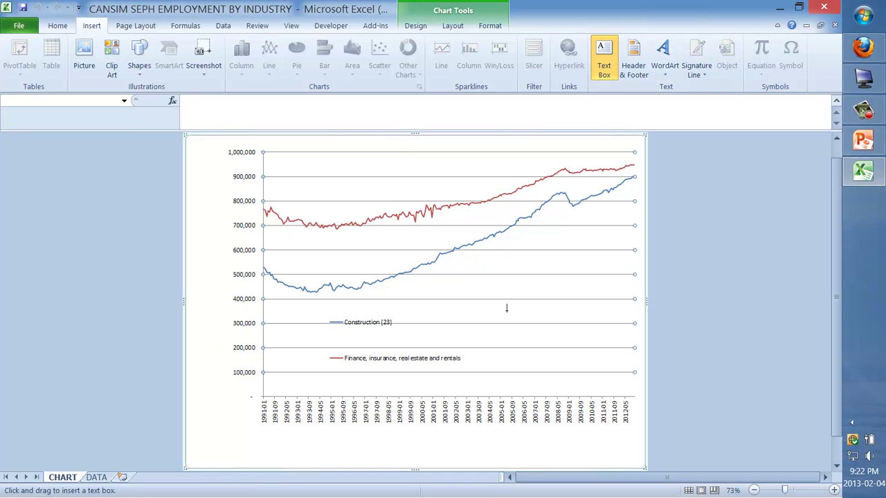
left_click_drag(506, 298, 607, 327)
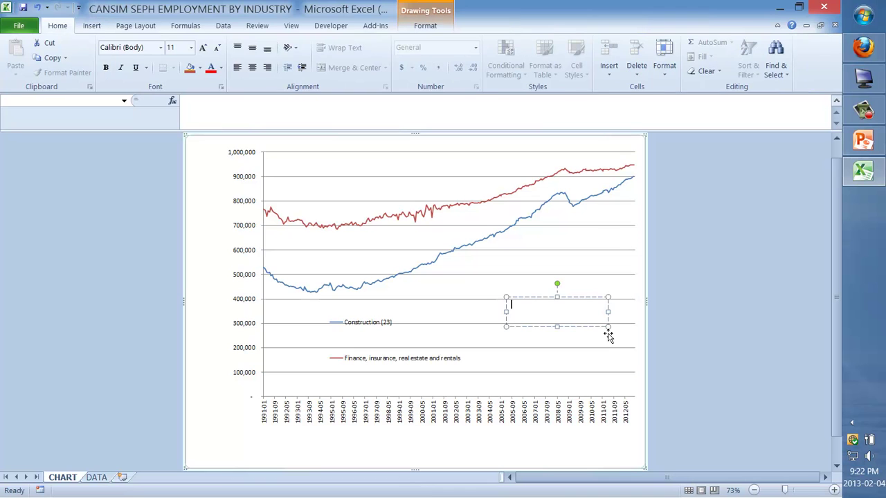
type("AlL OVER THE P")
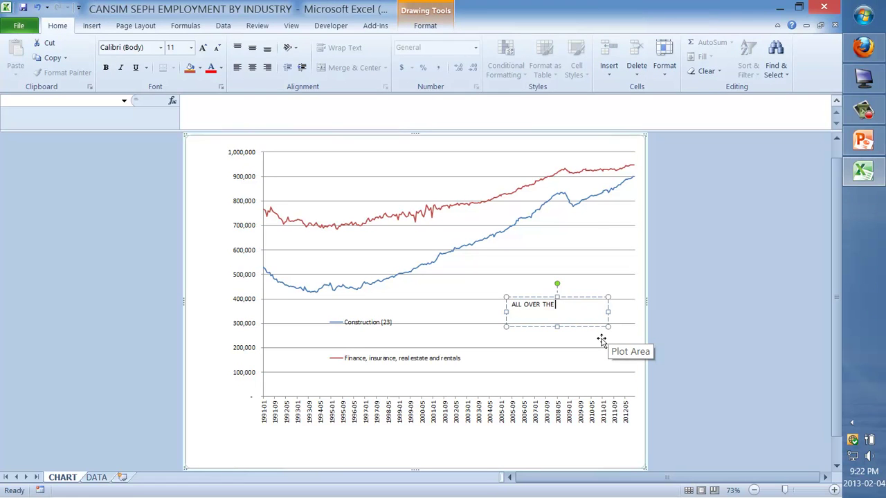
type("LACE")
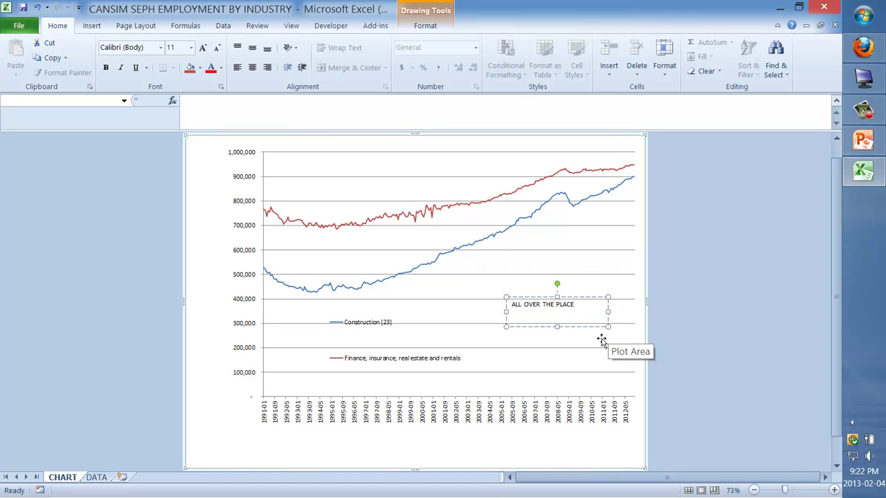
left_click(581, 264)
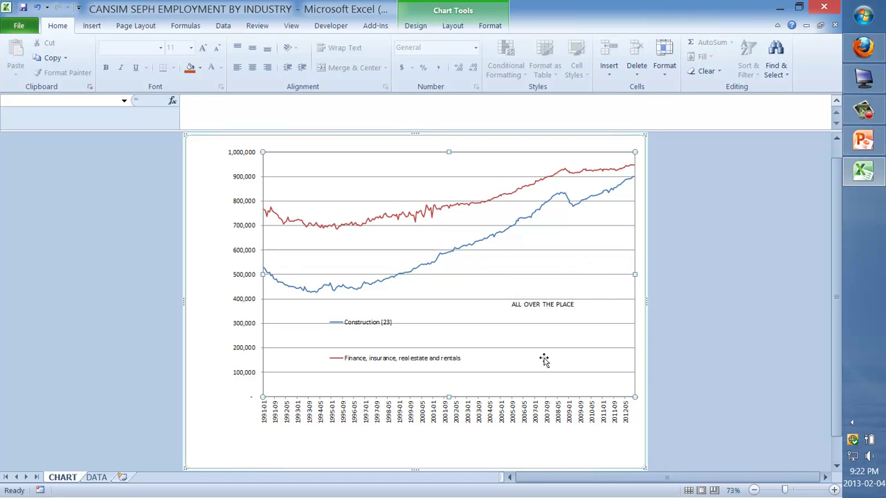
Shrink the legend down from its top edge and set the whole chart's font to Verdana.
left_click(387, 325)
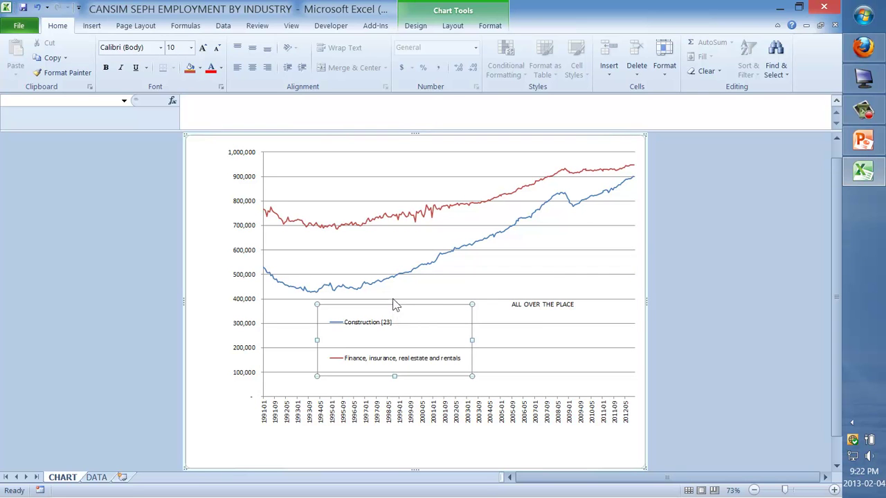
left_click_drag(395, 304, 398, 337)
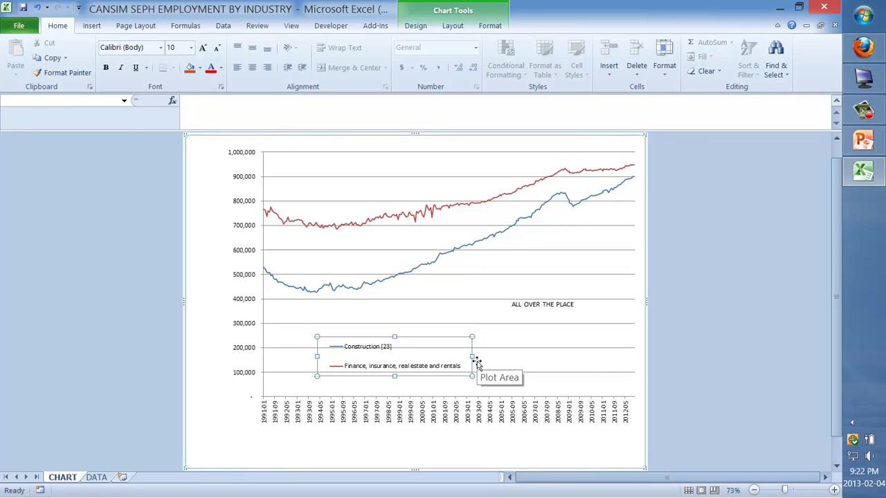
left_click(206, 167)
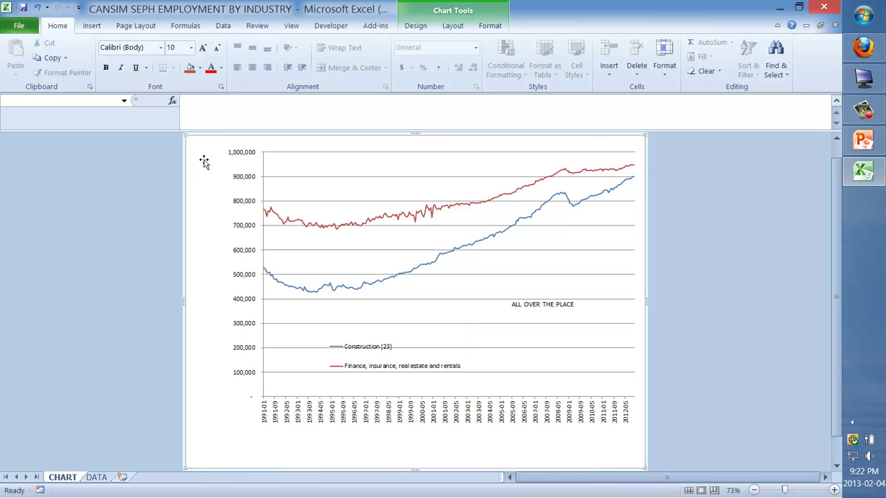
left_click(161, 47)
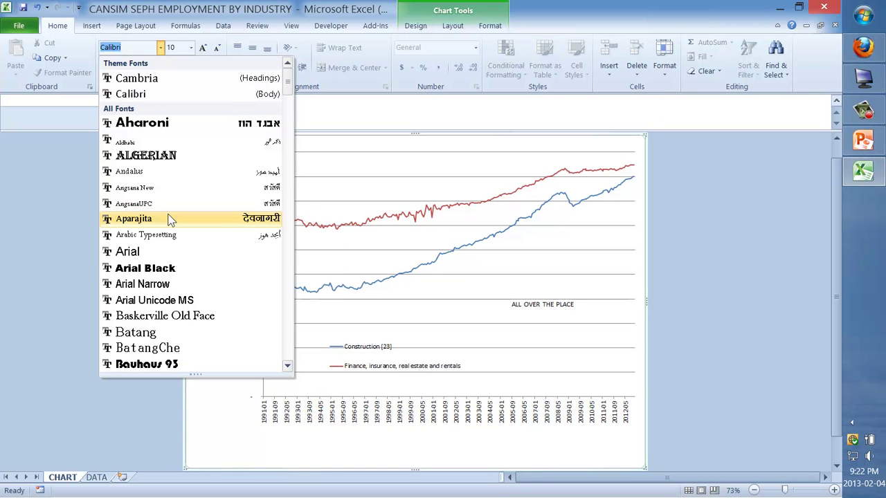
type("v")
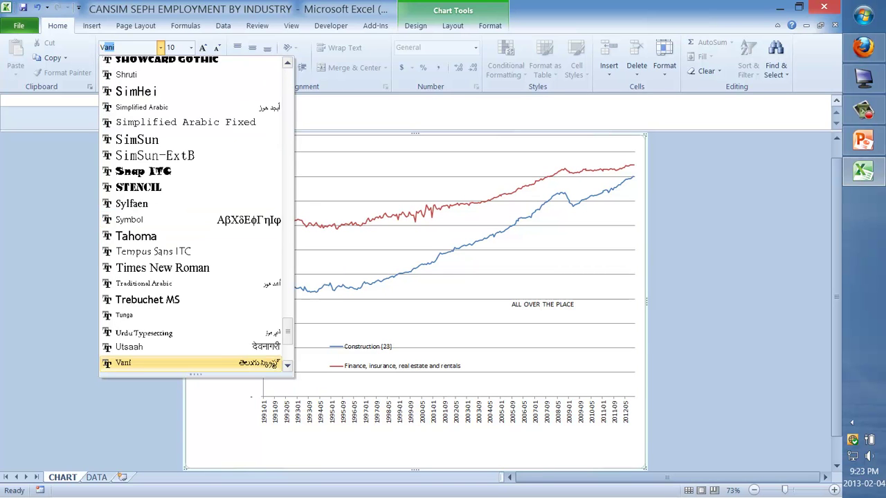
type("erdana")
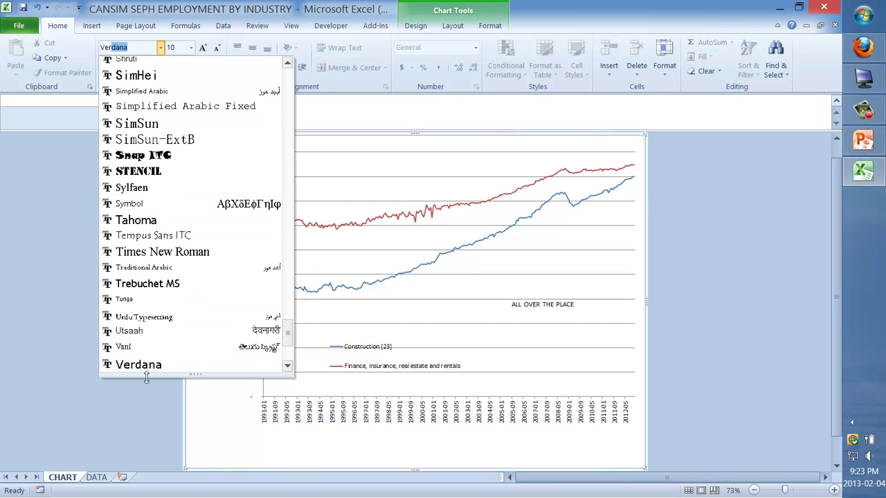
left_click(150, 371)
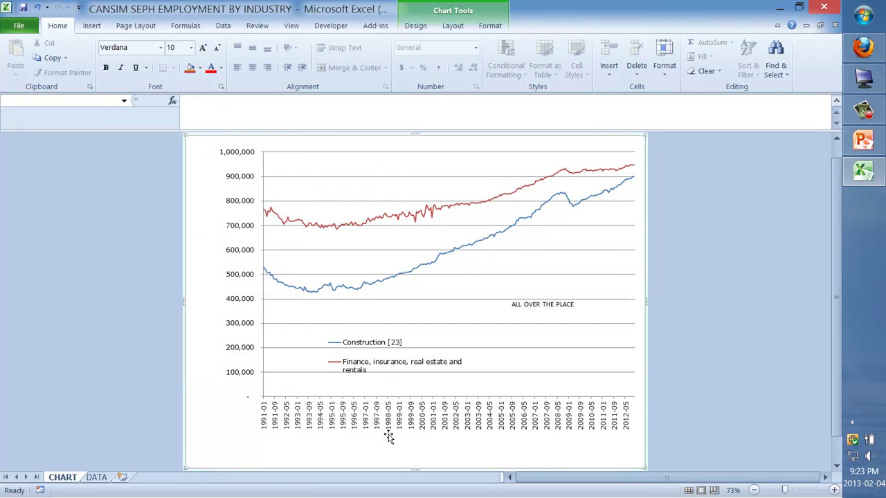
Check the legend and the 'ALL OVER THE PLACE' annotation, then deselect the annotation.
left_click(387, 369)
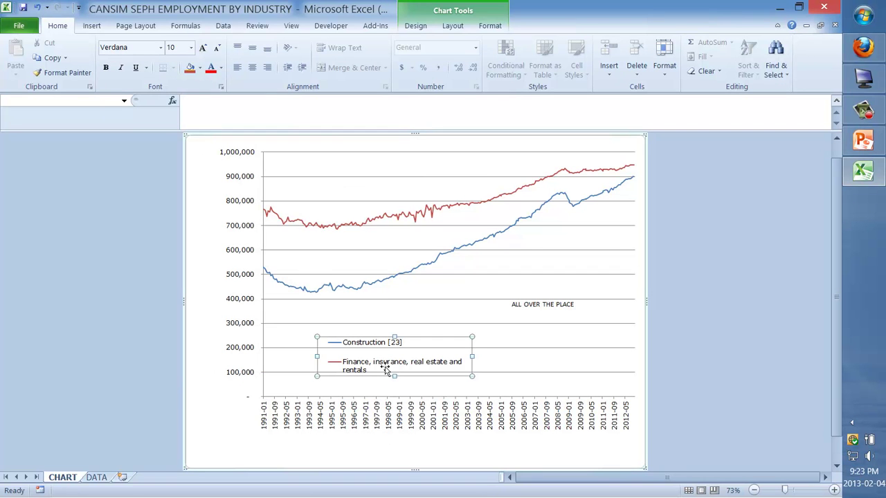
left_click(547, 305)
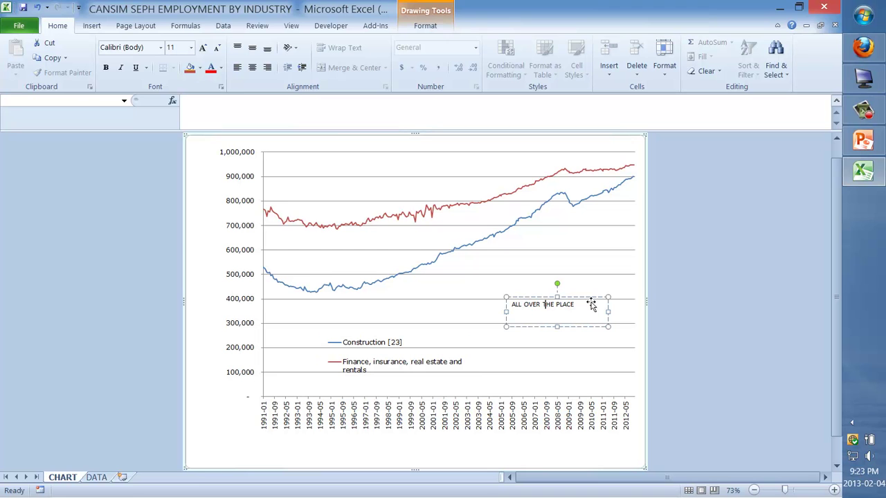
left_click(578, 257)
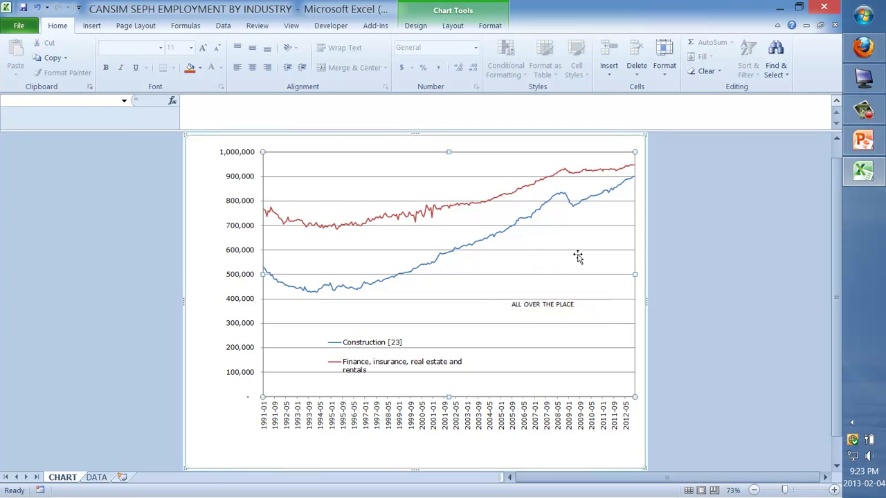